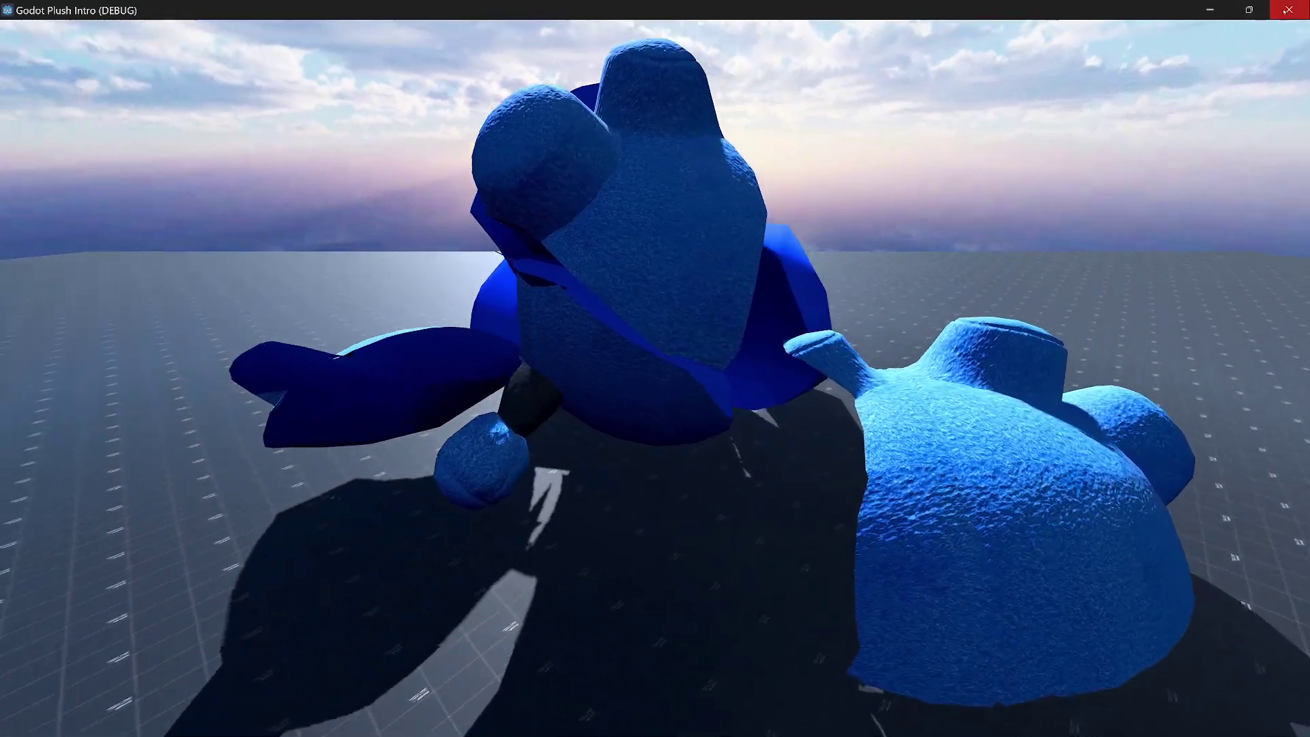
Step: Close the Godot Plush Intro (DEBUG) game window to get back to the editor
{"action": "left_click", "coordinate": [1289, 9]}
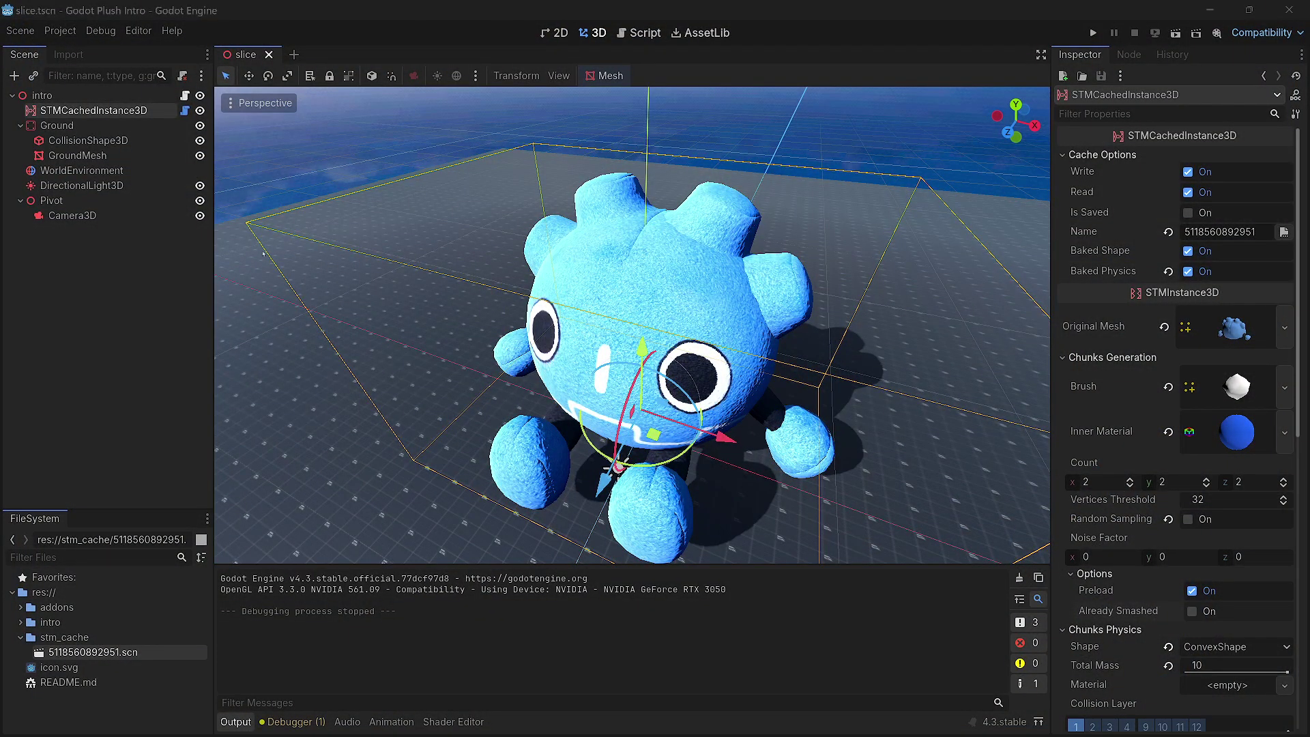
{"action": "left_click", "coordinate": [61, 126]}
{"action": "left_click", "coordinate": [94, 111]}
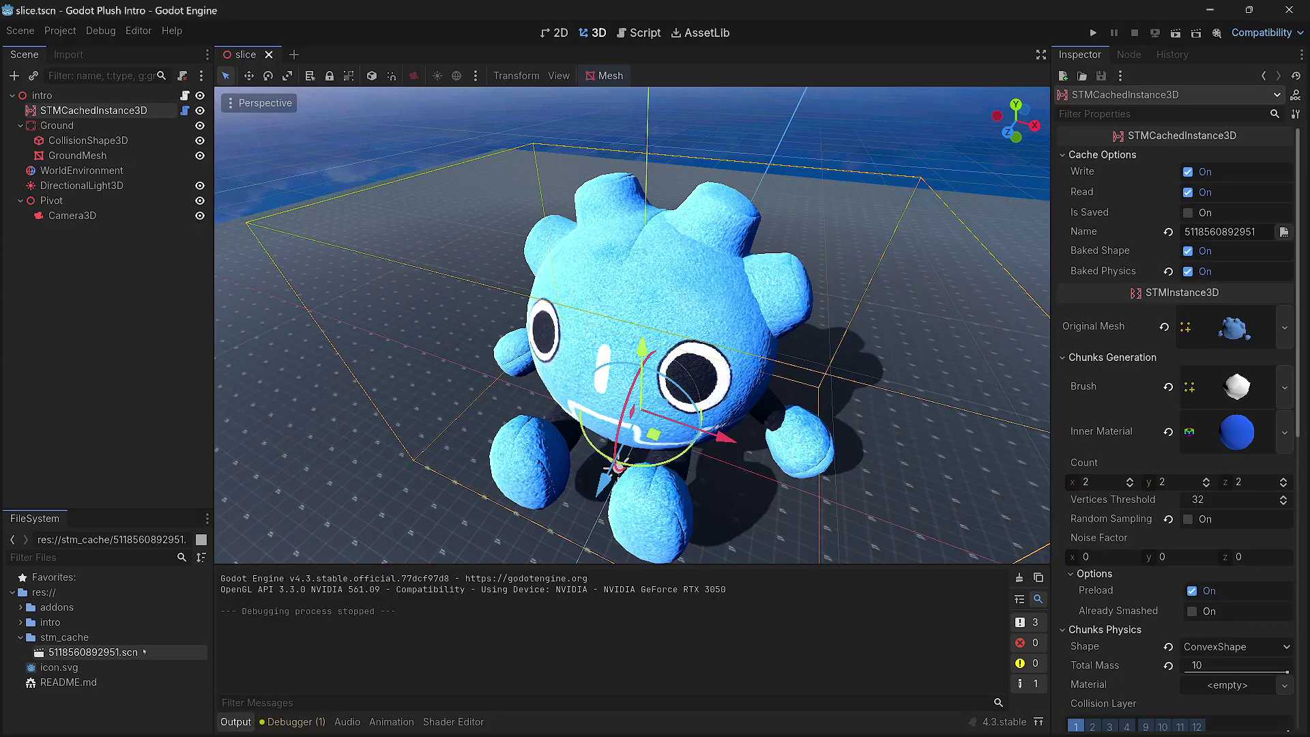
{"action": "double_click", "coordinate": [92, 652]}
{"action": "left_click", "coordinate": [102, 140]}
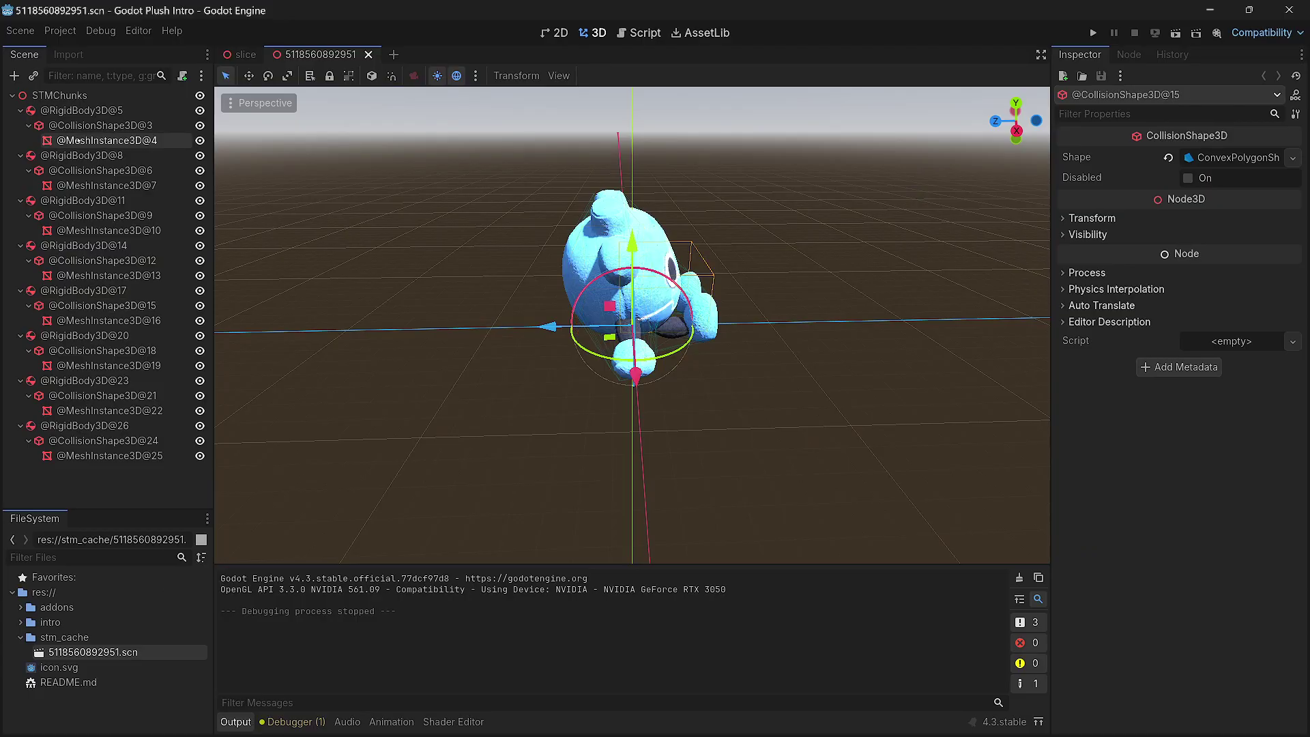
{"action": "left_click", "coordinate": [103, 186]}
{"action": "left_click", "coordinate": [93, 231]}
{"action": "left_click", "coordinate": [103, 261]}
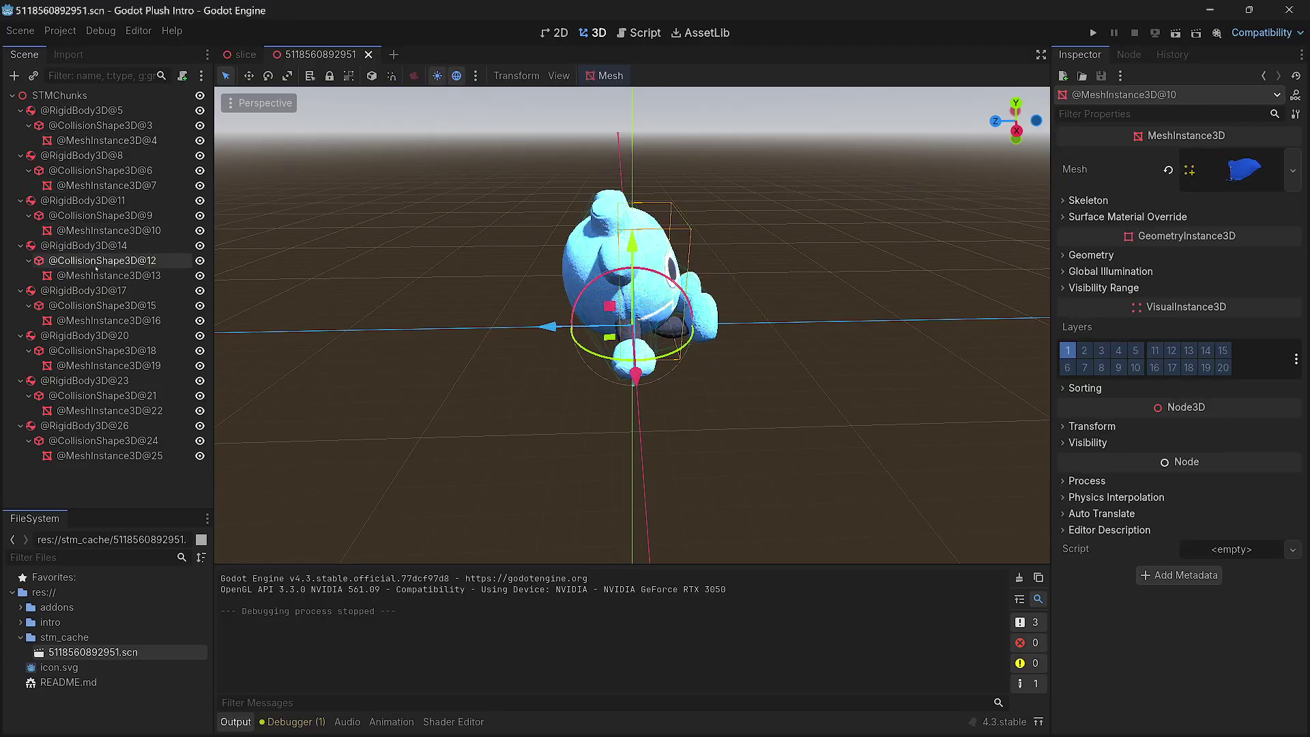
{"action": "left_click", "coordinate": [103, 306]}
{"action": "left_click", "coordinate": [102, 350]}
{"action": "key", "text": "Down"}
{"action": "key", "text": "Down"}
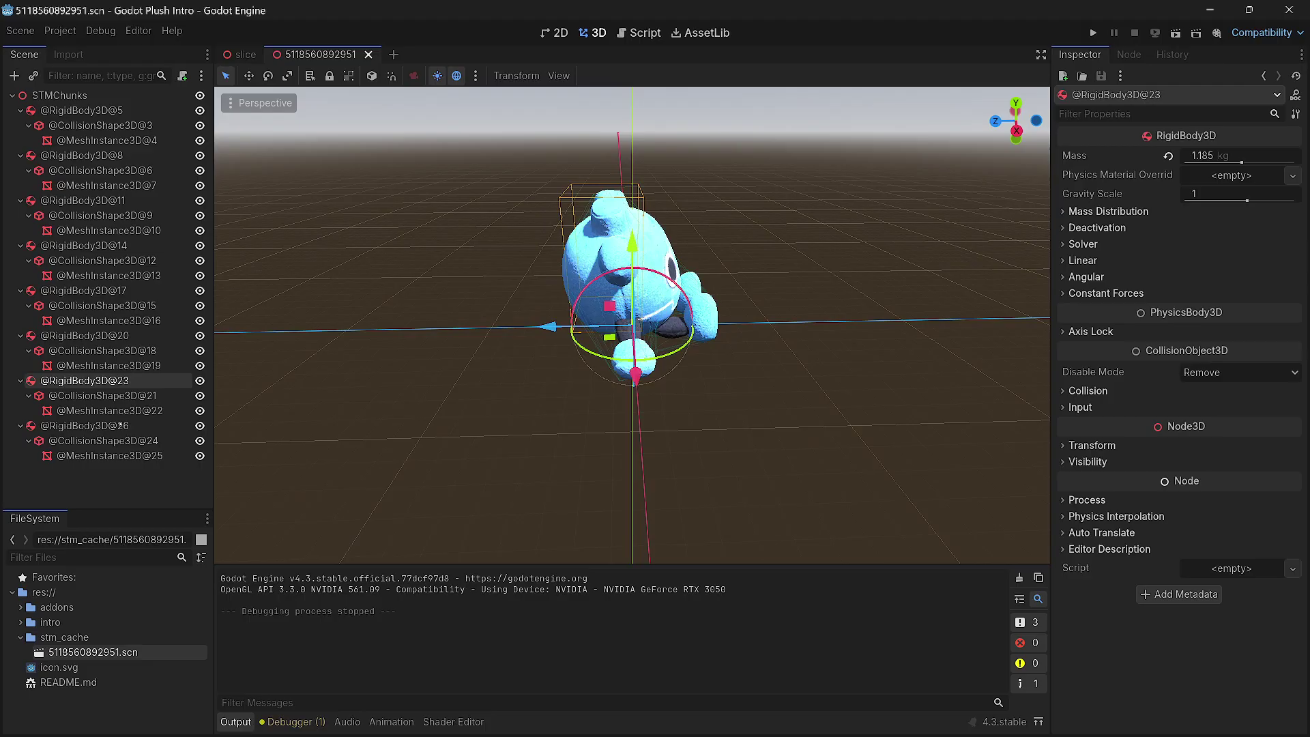
{"action": "key", "text": "Down"}
{"action": "key", "text": "Down"}
{"action": "key", "text": "Down"}
{"action": "key", "text": "Down"}
{"action": "key", "text": "Down"}
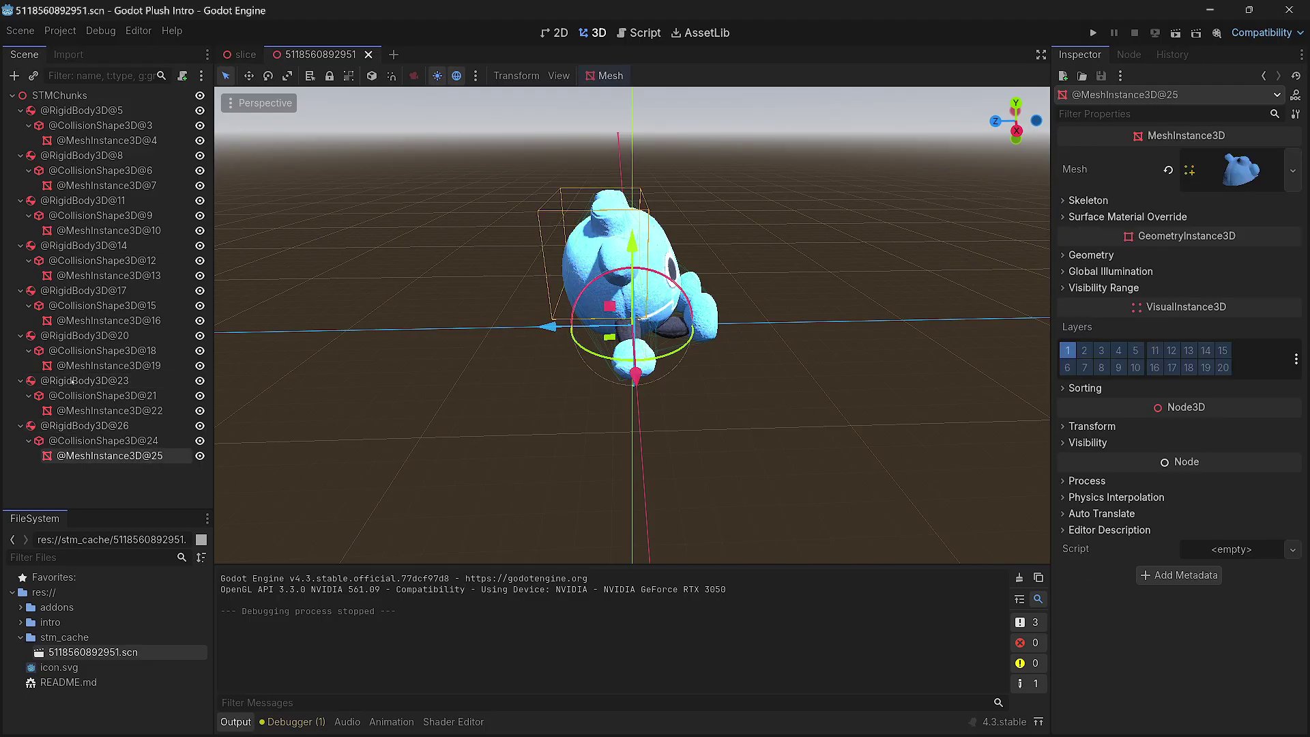
{"action": "left_click", "coordinate": [71, 380]}
{"action": "left_click", "coordinate": [113, 396]}
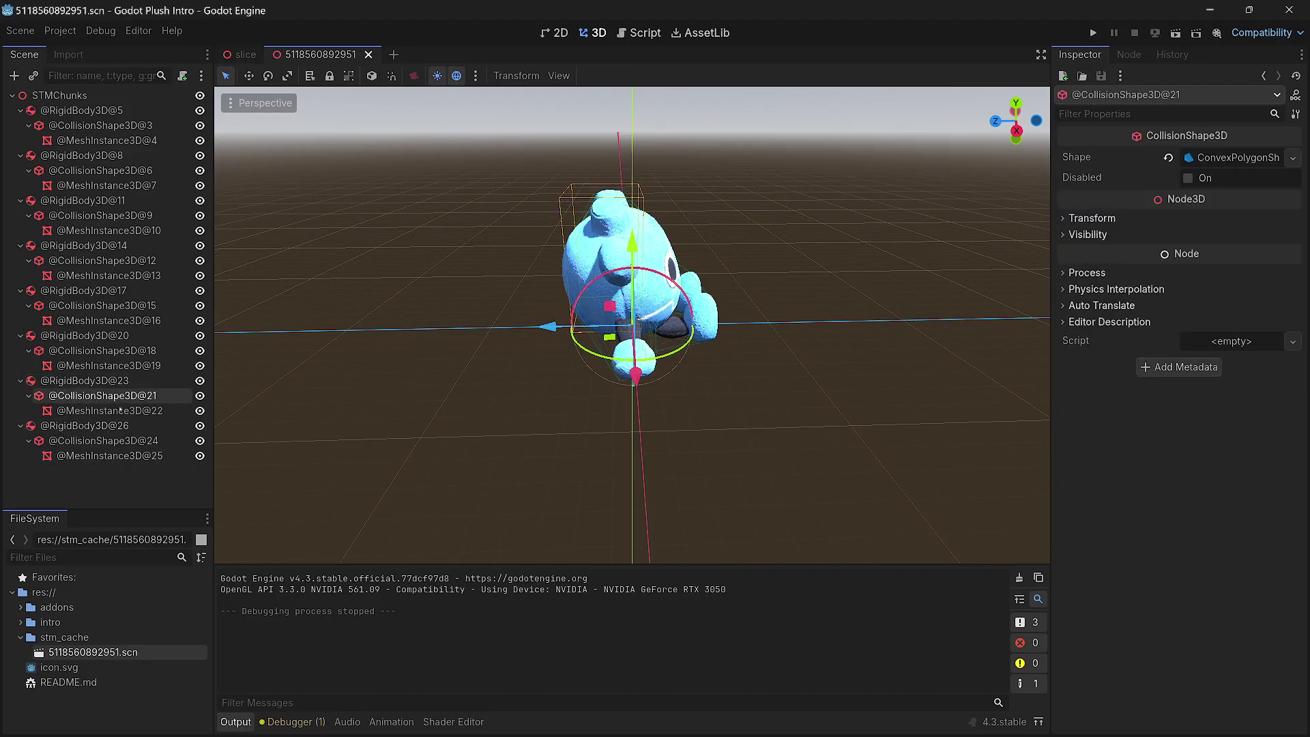
{"action": "left_click", "coordinate": [120, 409]}
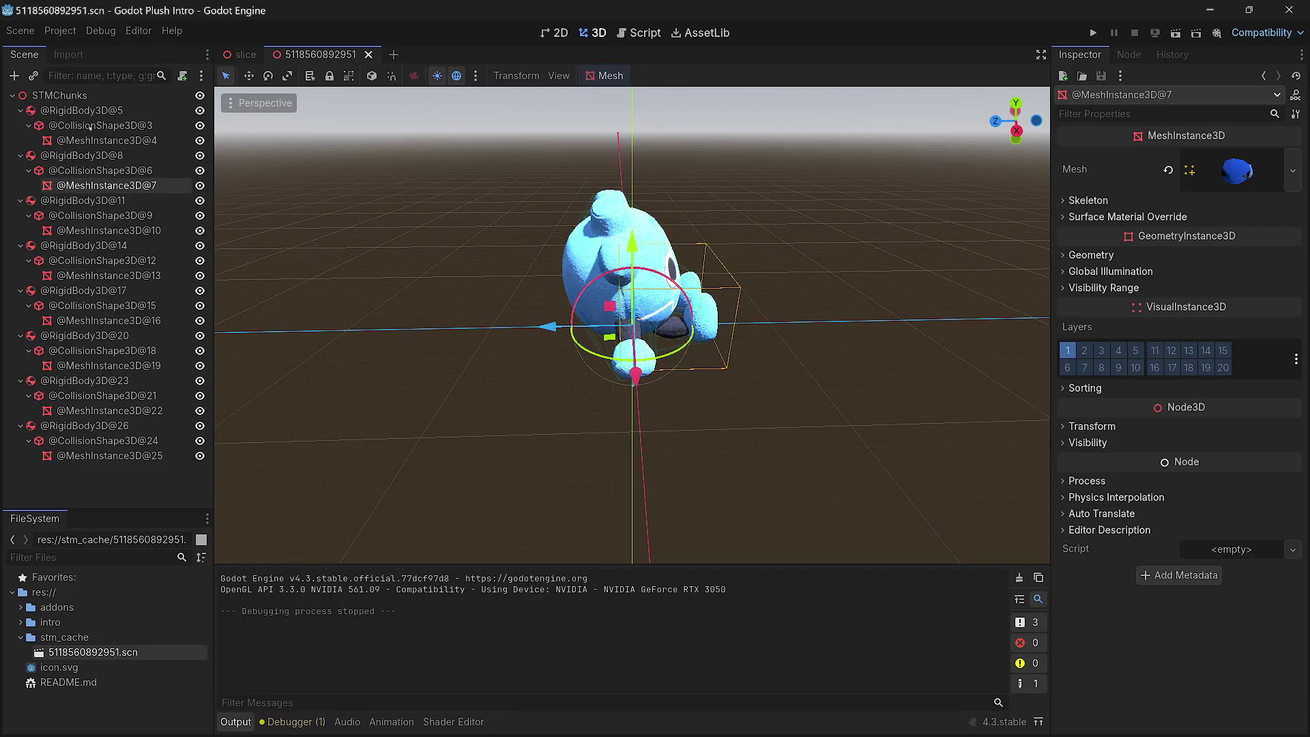
{"action": "left_click", "coordinate": [82, 200]}
{"action": "left_click", "coordinate": [129, 426]}
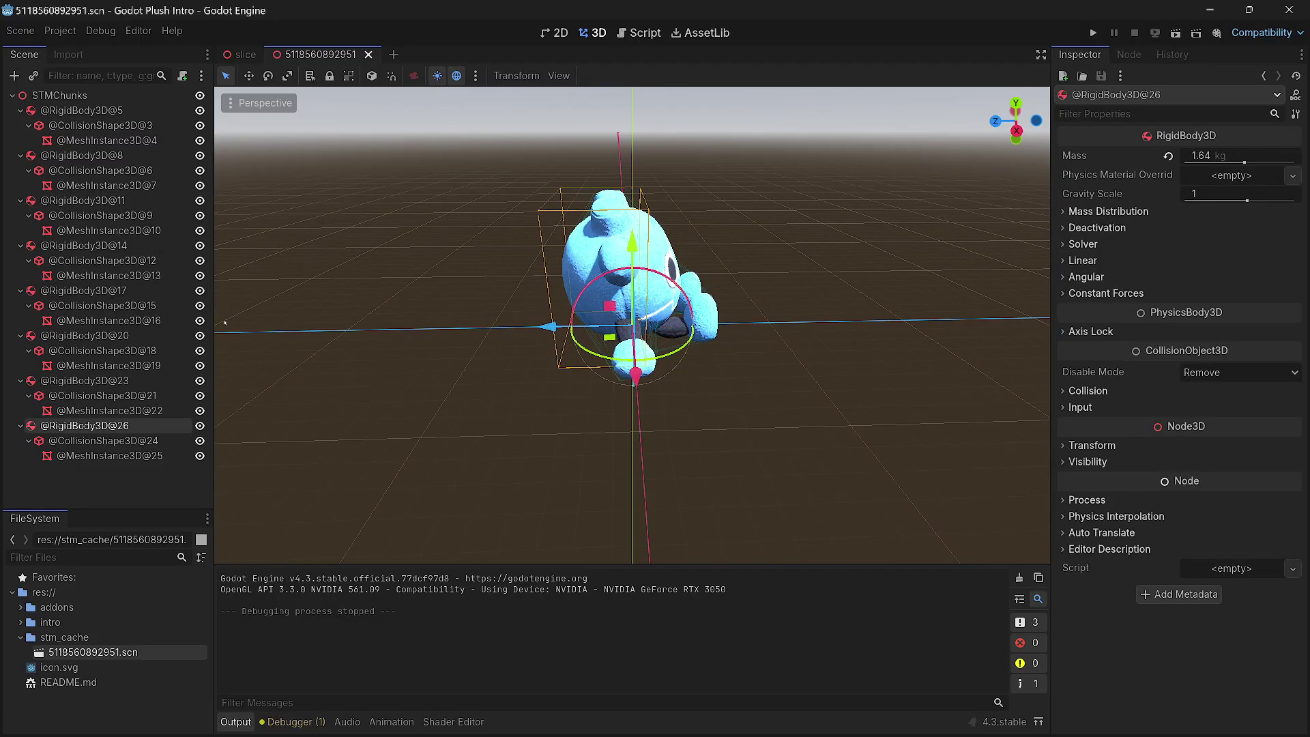
{"action": "left_click", "coordinate": [100, 170]}
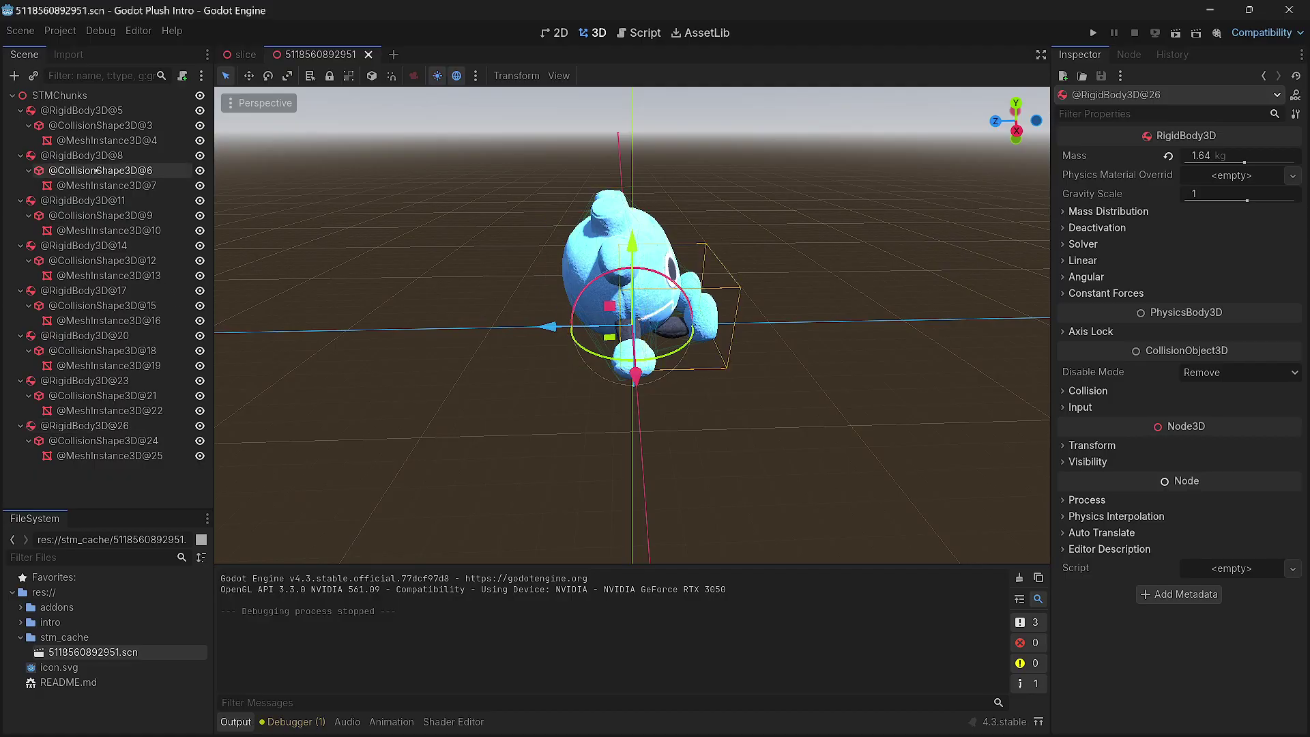
{"action": "left_click", "coordinate": [100, 216]}
{"action": "left_click", "coordinate": [102, 260]}
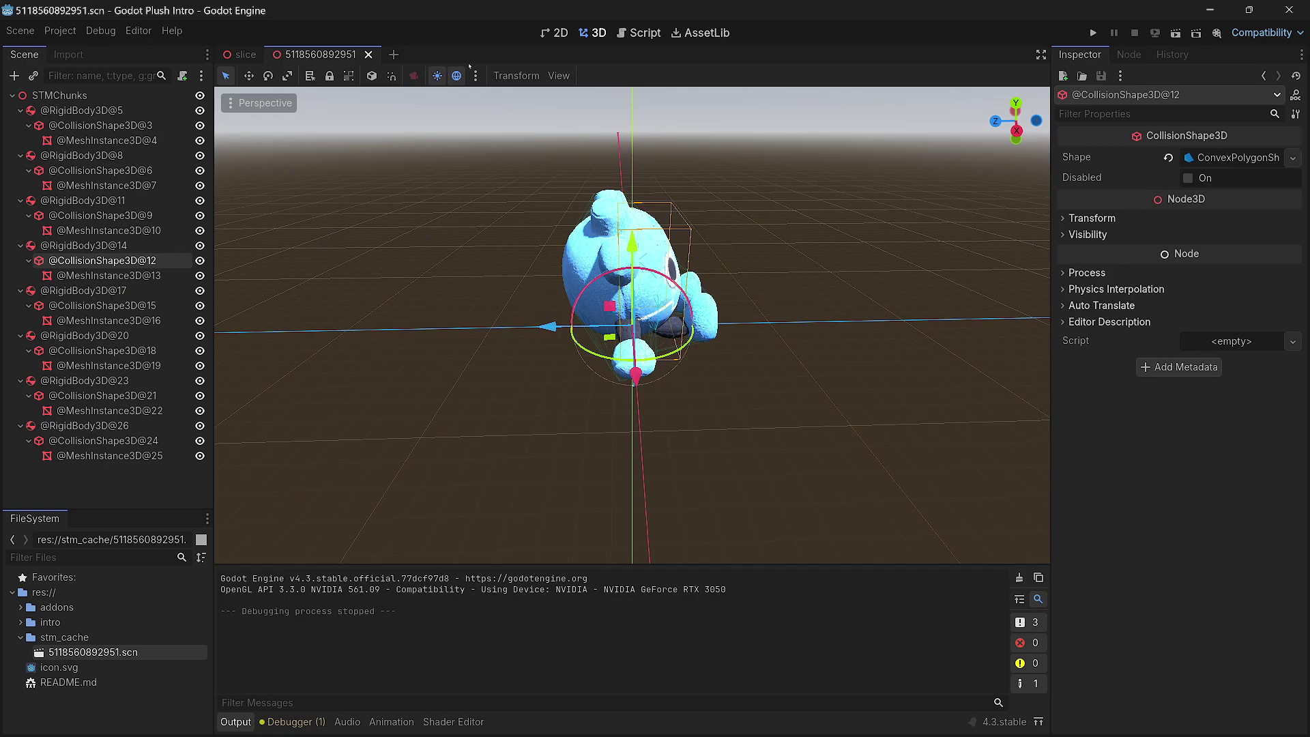
{"action": "left_click", "coordinate": [367, 55]}
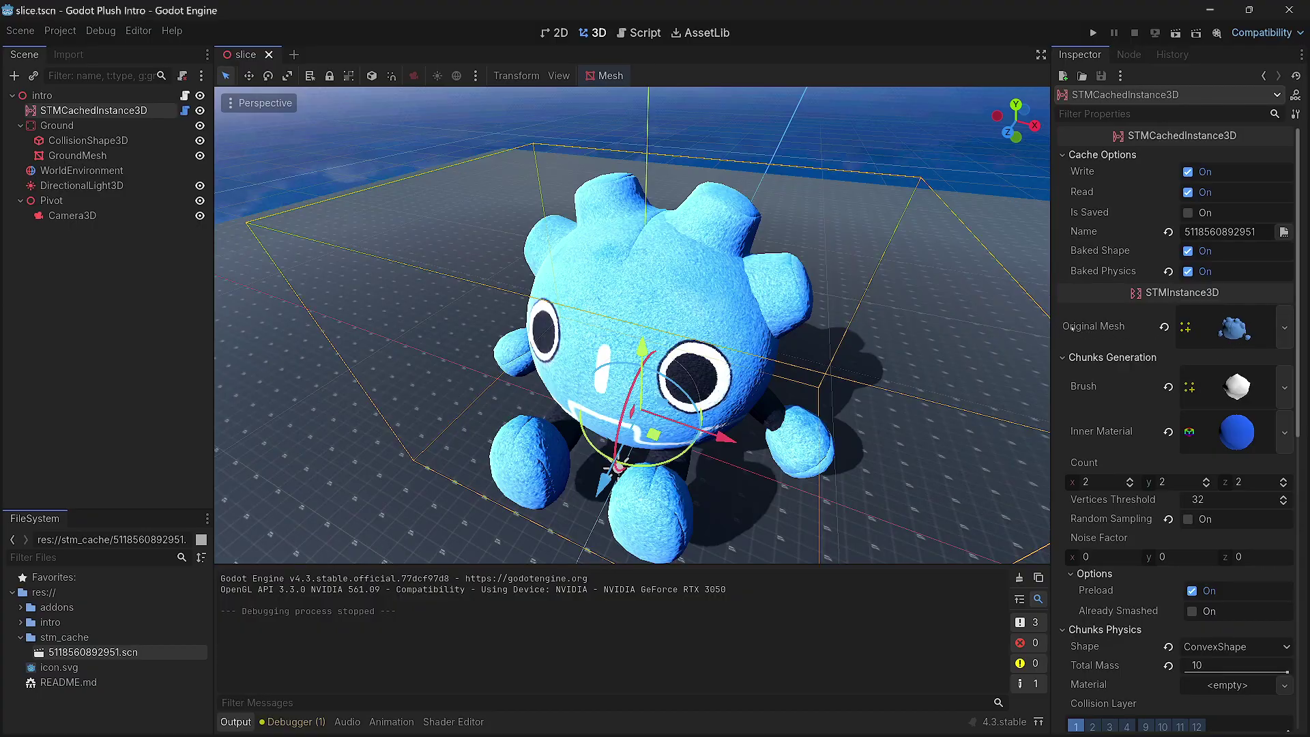
{"action": "scroll", "coordinate": [640, 331], "scroll_direction": "down", "scroll_amount": 3}
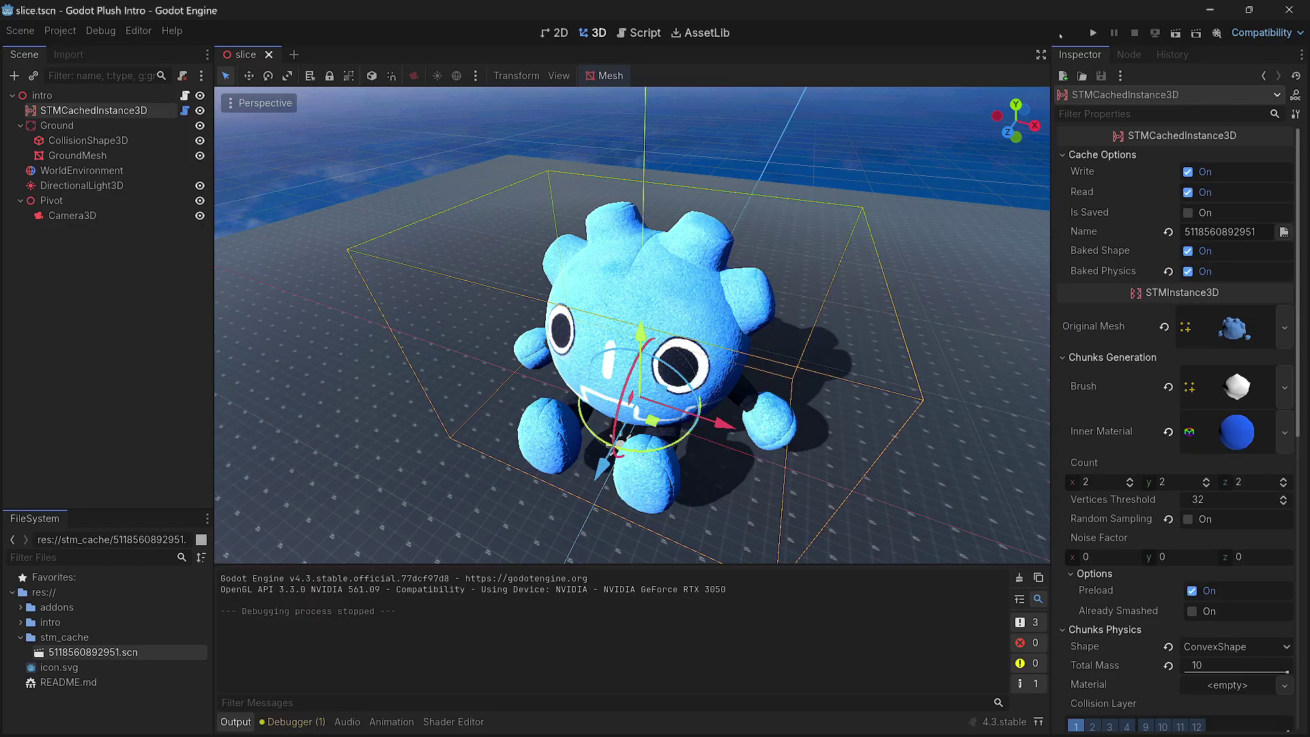
{"action": "left_click", "coordinate": [1094, 34]}
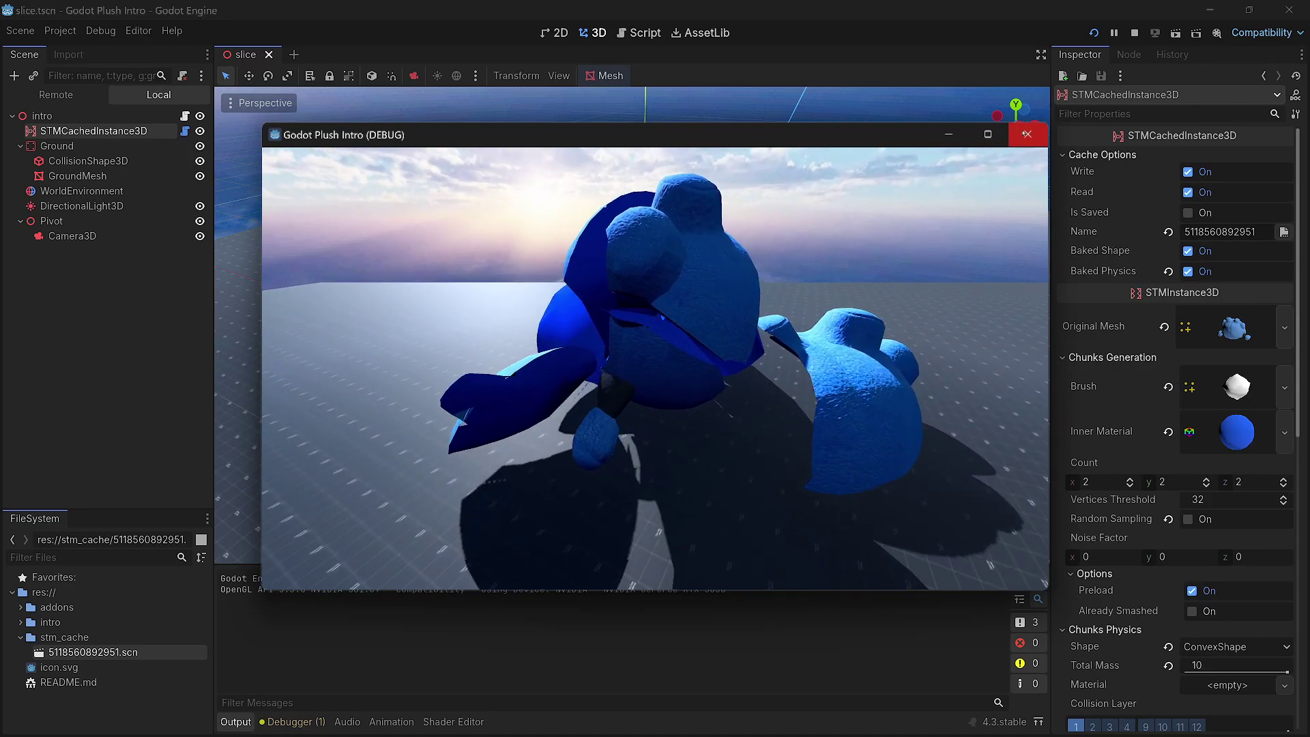
{"action": "left_click", "coordinate": [1028, 134]}
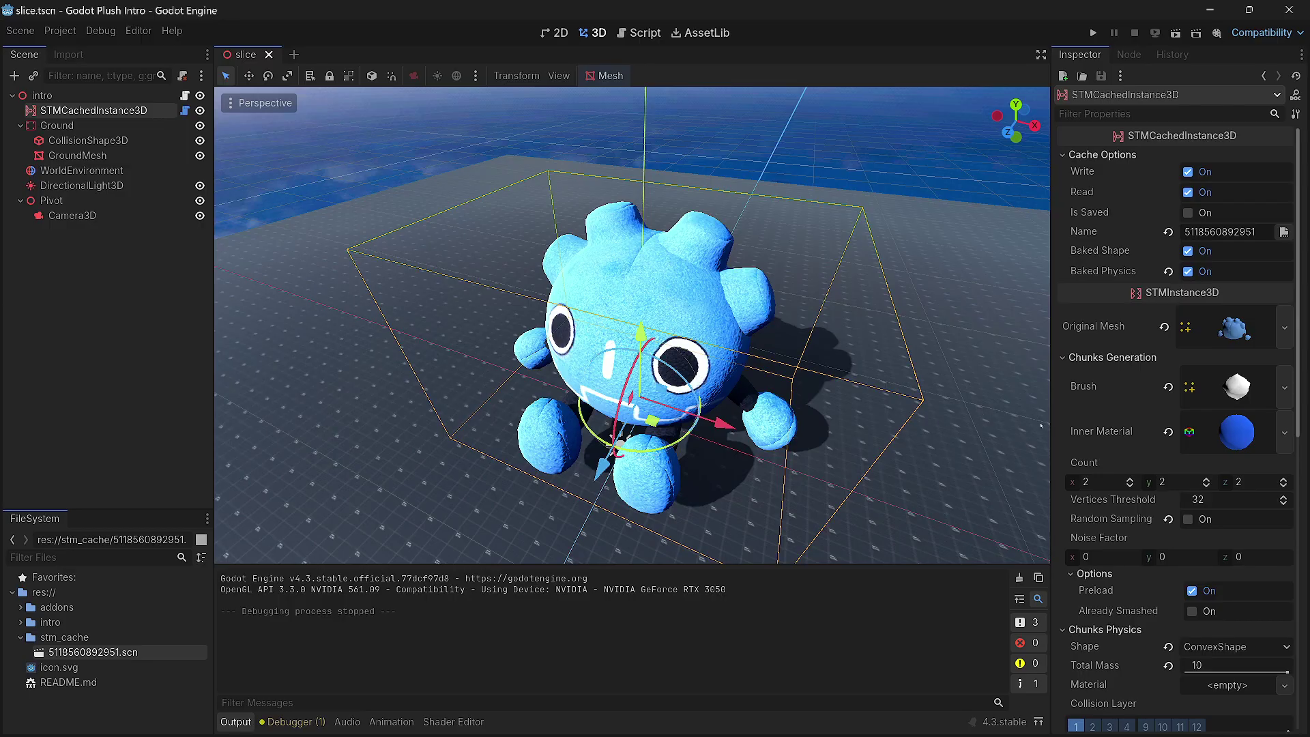
{"action": "left_click", "coordinate": [1192, 612]}
{"action": "key", "text": "F5"}
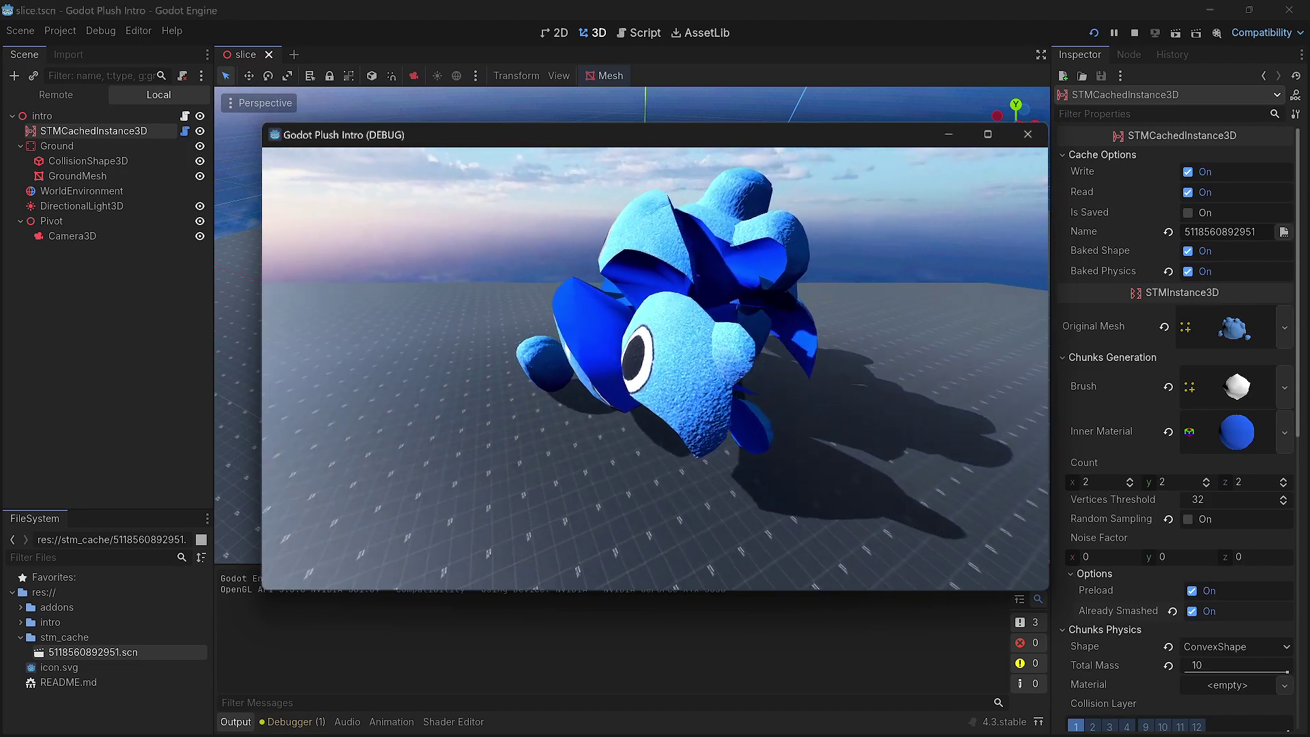
{"action": "left_click", "coordinate": [1028, 135]}
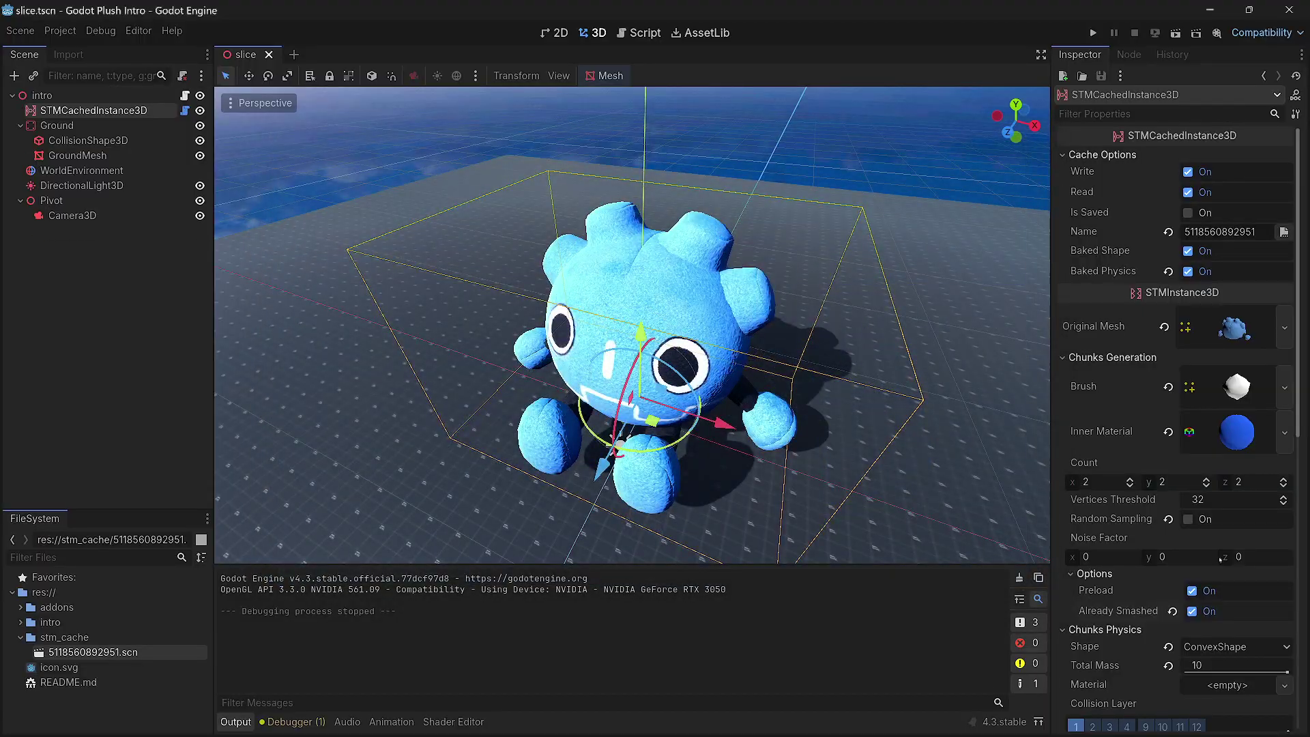
{"action": "left_click", "coordinate": [1193, 611]}
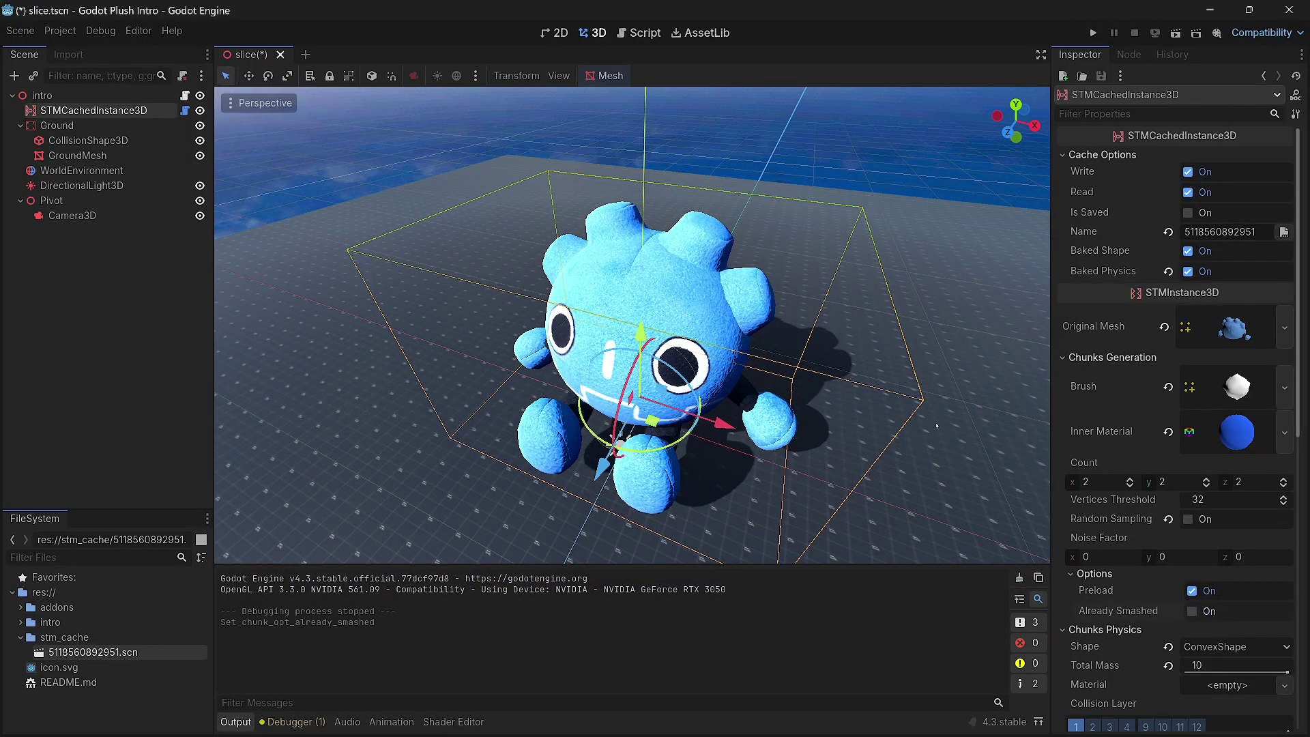
{"action": "scroll", "coordinate": [1184, 505], "scroll_direction": "down", "scroll_amount": 2}
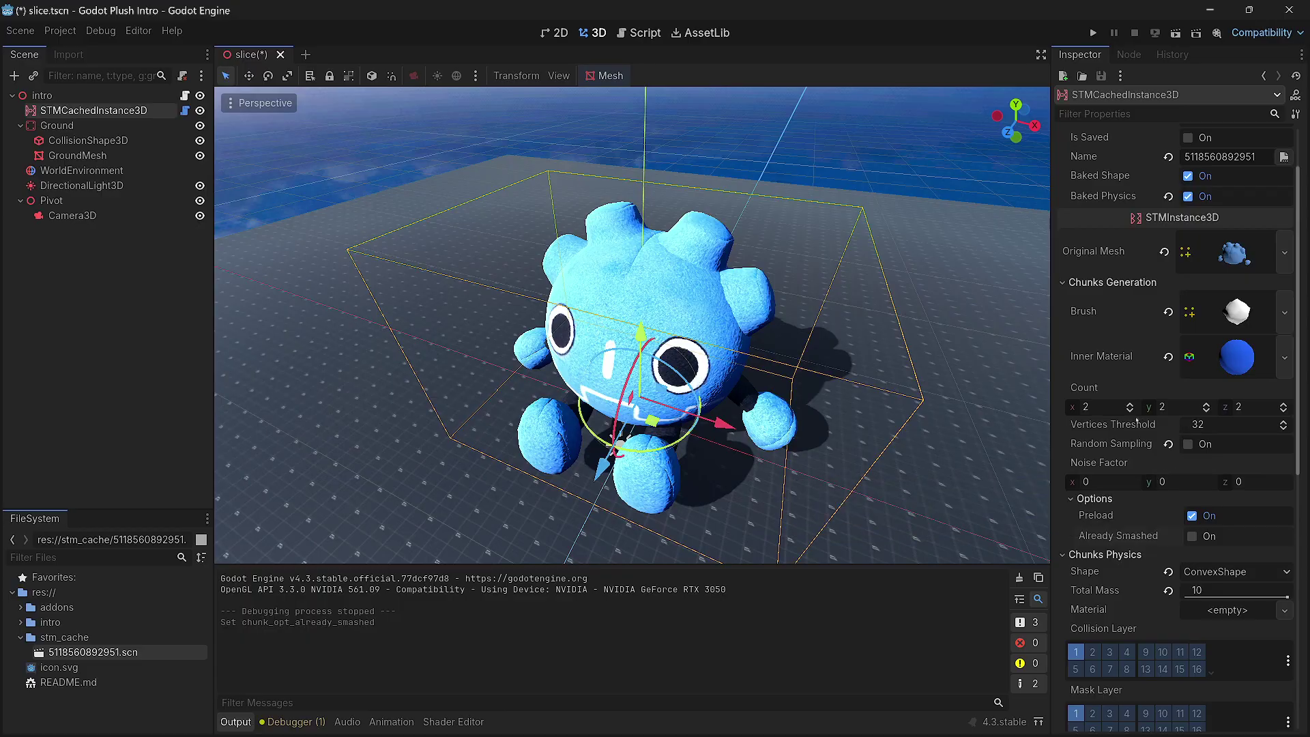
Step: Minimize the Godot editor to reveal the godot-smashthemesh GitHub page in the browser
{"action": "left_click", "coordinate": [1210, 9]}
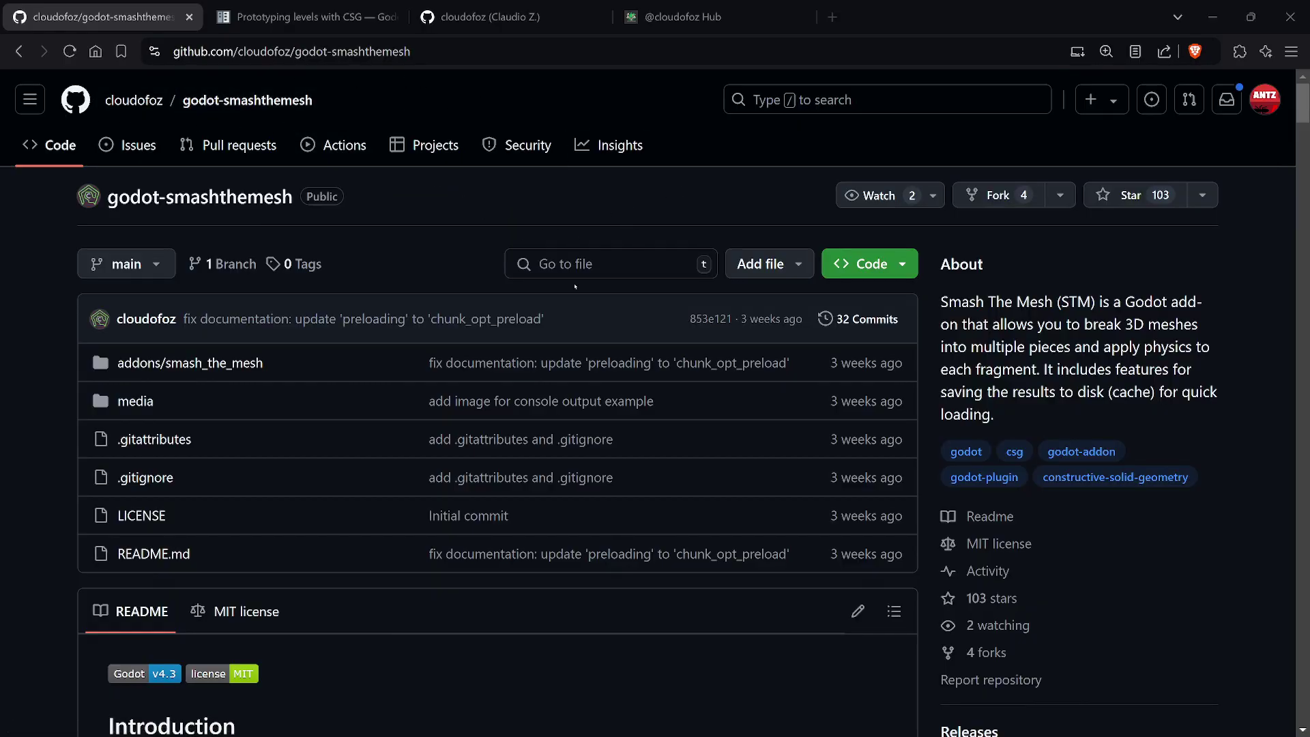
{"action": "scroll", "coordinate": [576, 288], "scroll_direction": "down", "scroll_amount": 3}
{"action": "scroll", "coordinate": [611, 264], "scroll_direction": "down", "scroll_amount": 2}
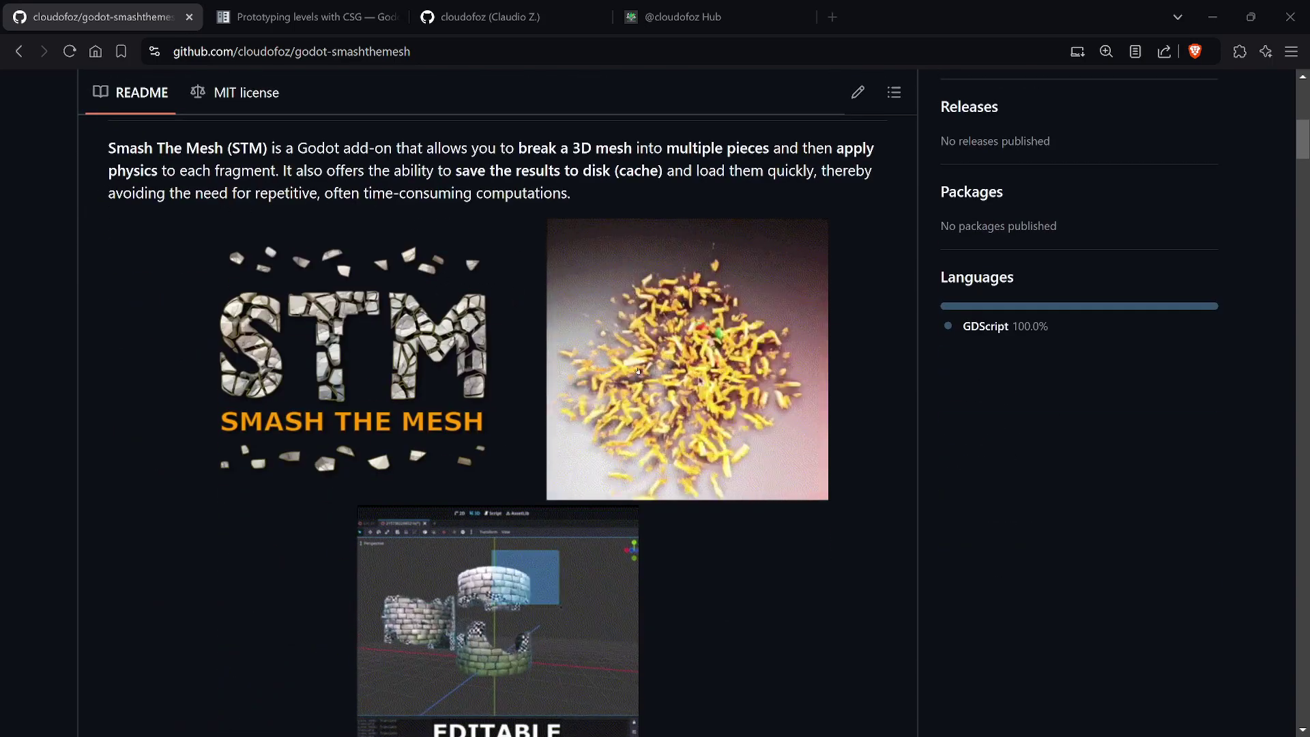
{"action": "scroll", "coordinate": [638, 370], "scroll_direction": "down", "scroll_amount": 3}
{"action": "scroll", "coordinate": [665, 513], "scroll_direction": "up", "scroll_amount": 3}
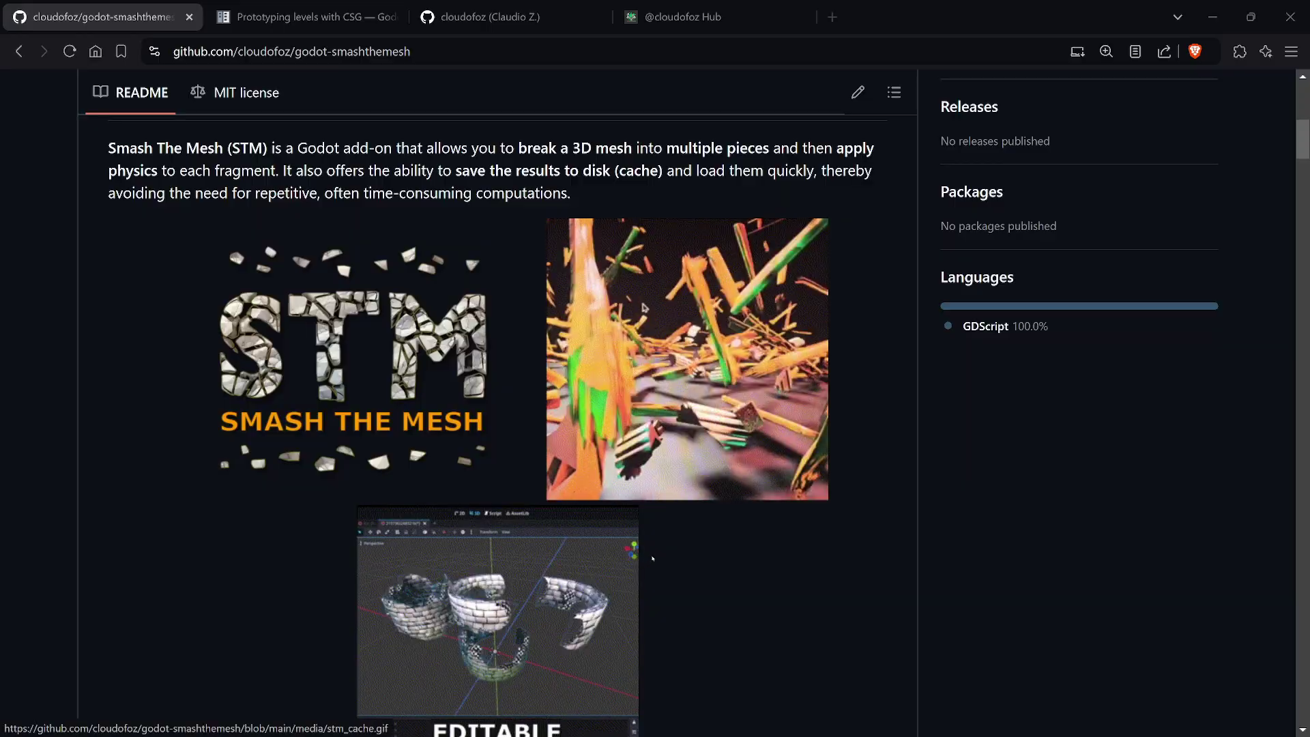
{"action": "scroll", "coordinate": [652, 558], "scroll_direction": "down", "scroll_amount": 2}
{"action": "scroll", "coordinate": [700, 550], "scroll_direction": "down", "scroll_amount": 1}
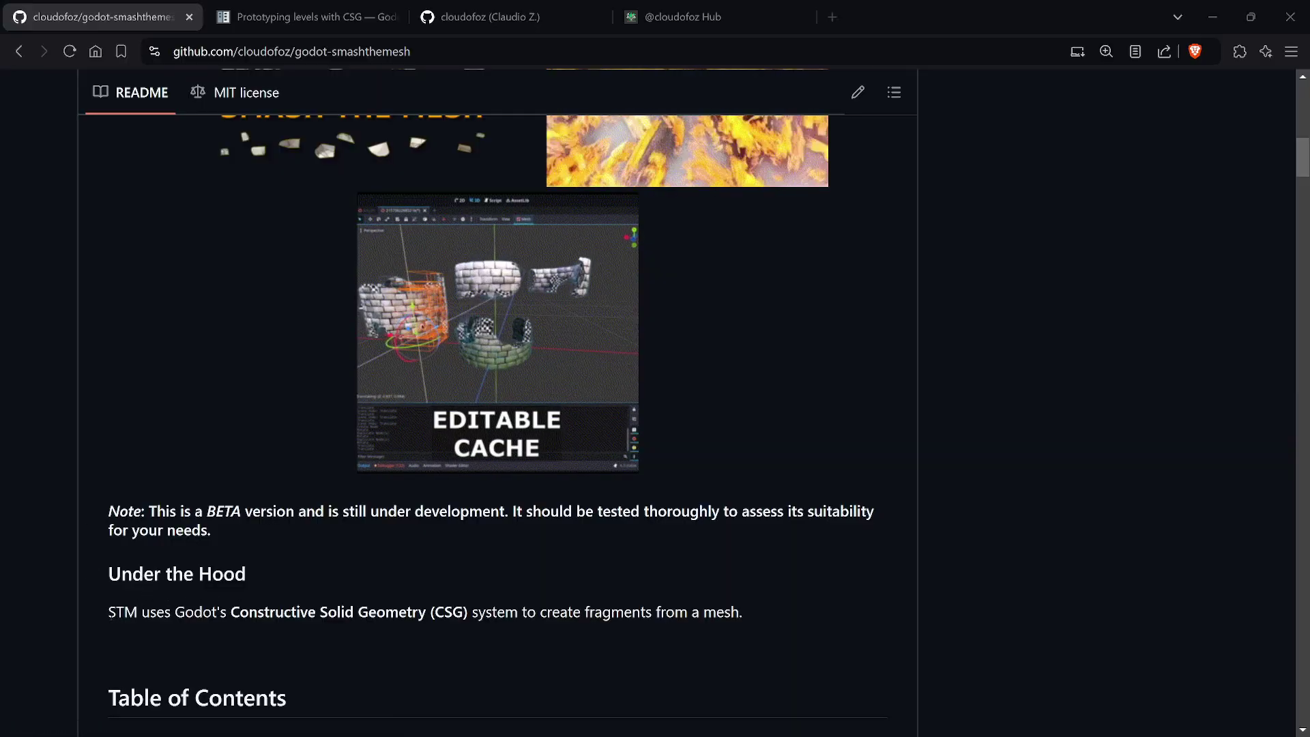
Step: Highlight, then deselect, the README's Constructive Solid Geometry sentence
{"action": "left_click_drag", "start_coordinate": [108, 613], "coordinate": [468, 612]}
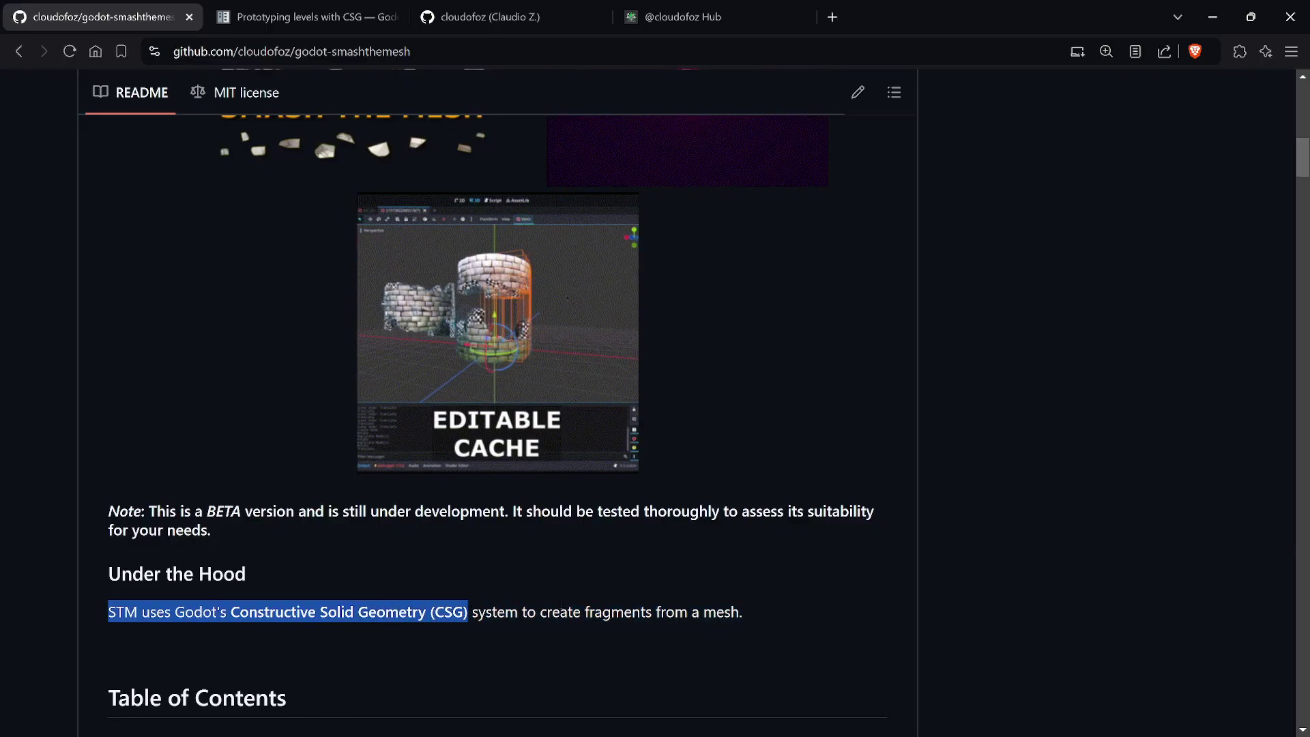
{"action": "left_click", "coordinate": [468, 613]}
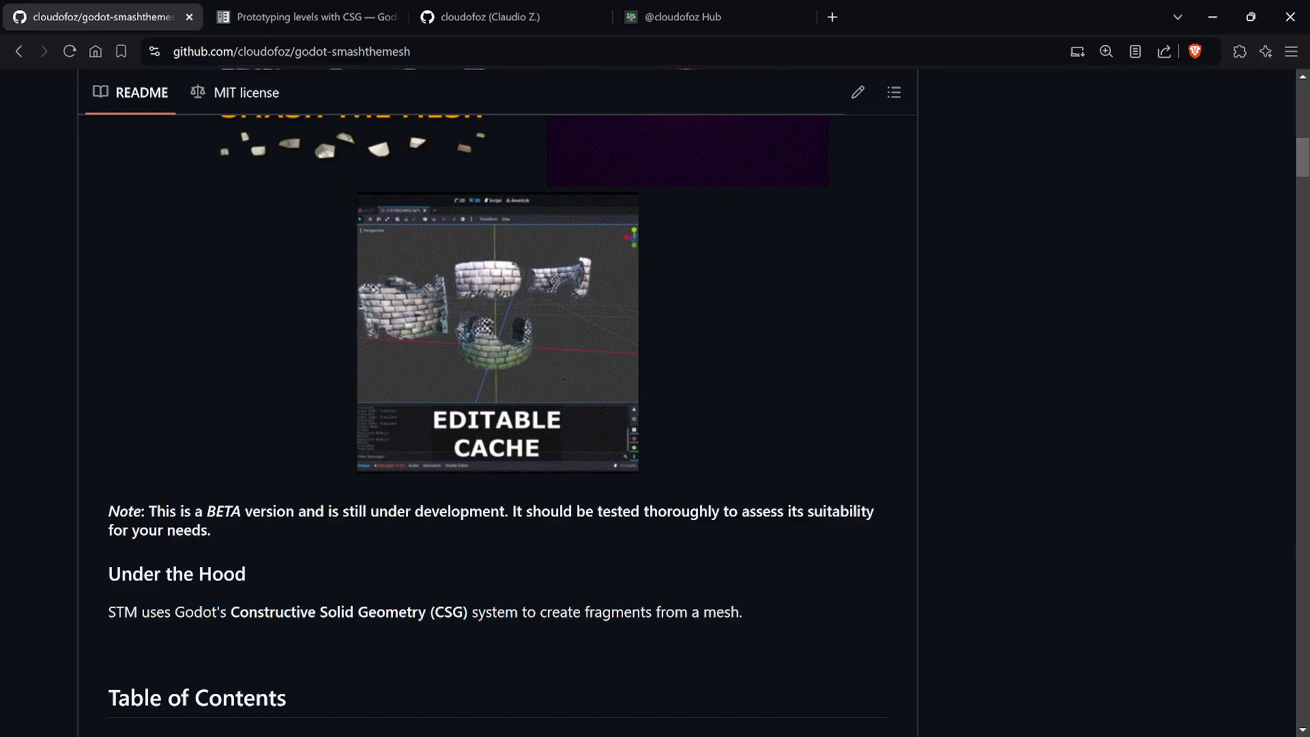
{"action": "left_click", "coordinate": [297, 17]}
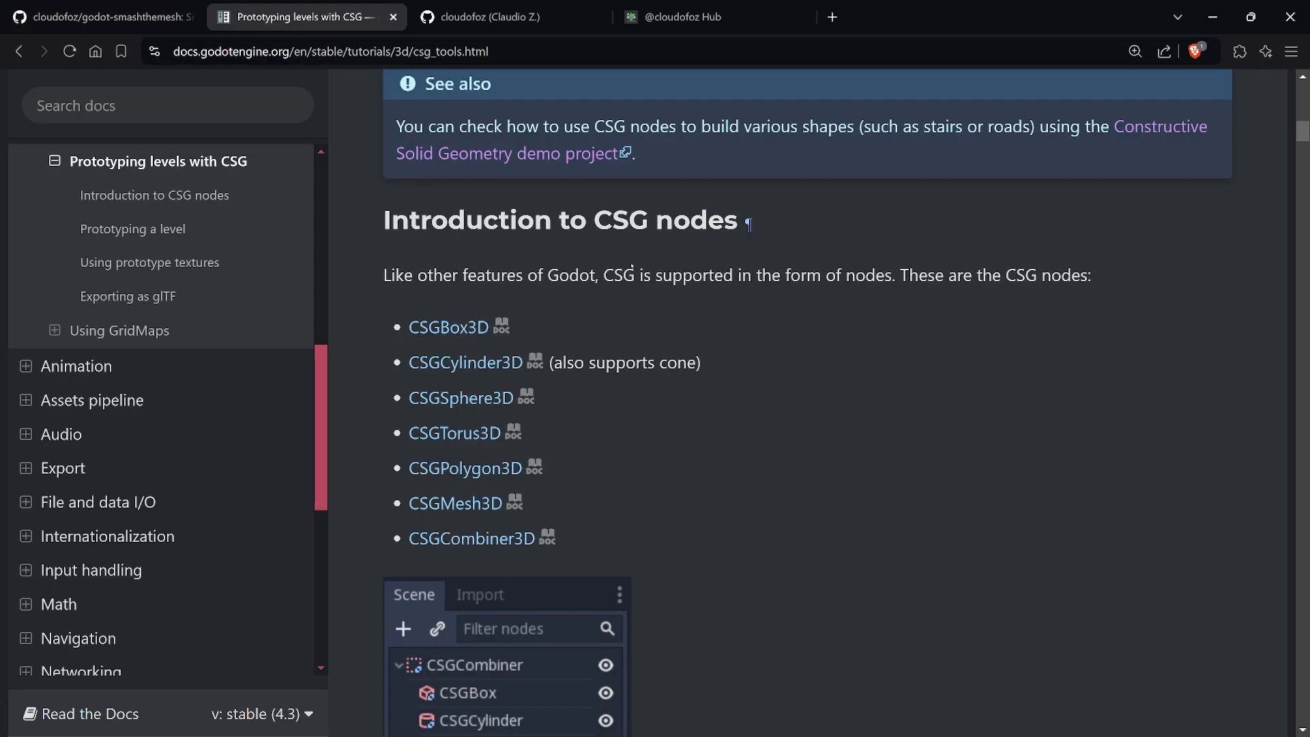
{"action": "scroll", "coordinate": [748, 223], "scroll_direction": "up", "scroll_amount": 8}
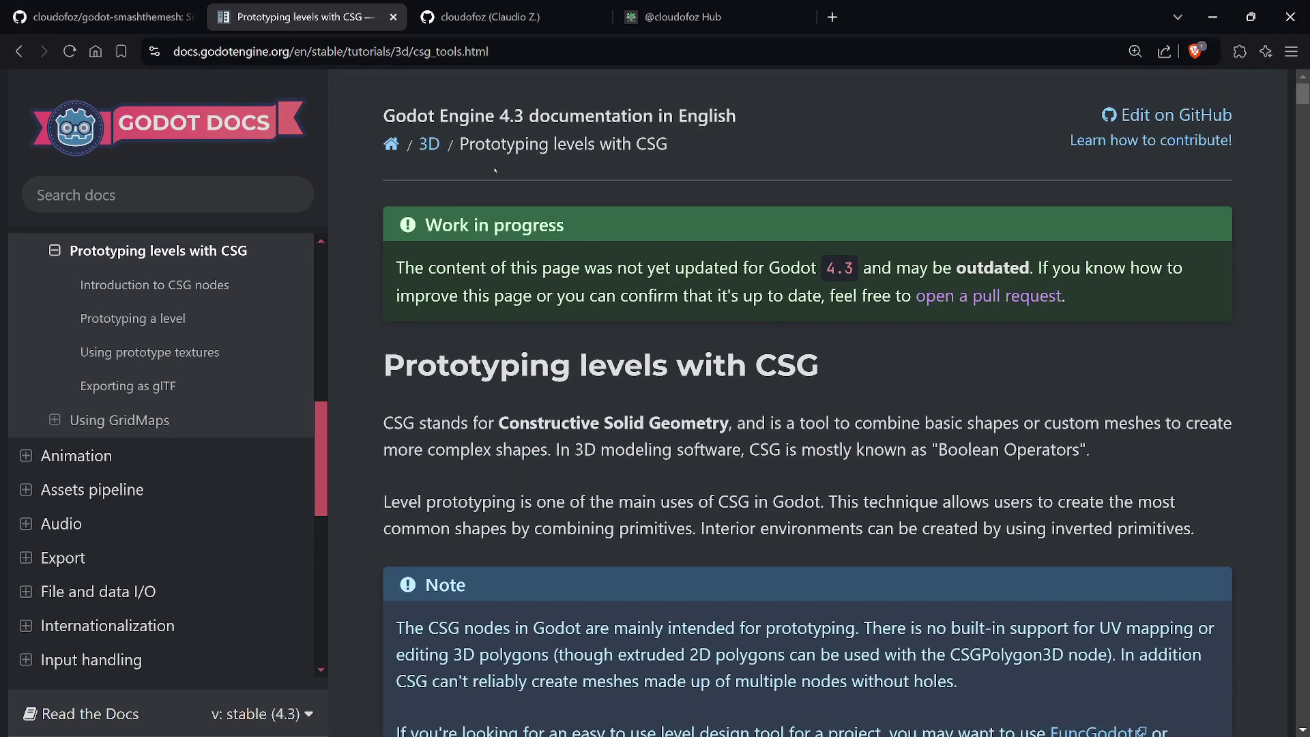
{"action": "scroll", "coordinate": [736, 325], "scroll_direction": "down", "scroll_amount": 4}
{"action": "scroll", "coordinate": [736, 326], "scroll_direction": "down", "scroll_amount": 3}
{"action": "scroll", "coordinate": [838, 461], "scroll_direction": "down", "scroll_amount": 3}
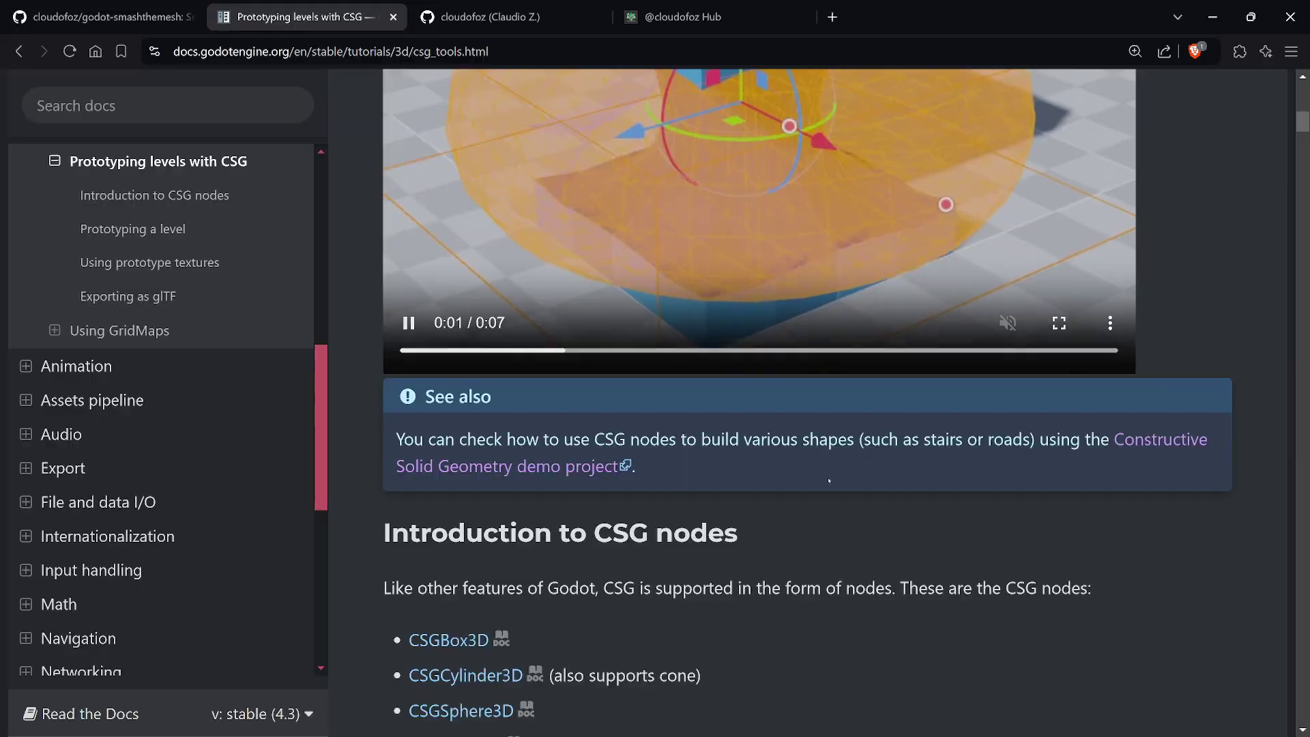
{"action": "scroll", "coordinate": [839, 461], "scroll_direction": "up", "scroll_amount": 2}
{"action": "scroll", "coordinate": [839, 461], "scroll_direction": "down", "scroll_amount": 1}
{"action": "scroll", "coordinate": [839, 461], "scroll_direction": "down", "scroll_amount": 4}
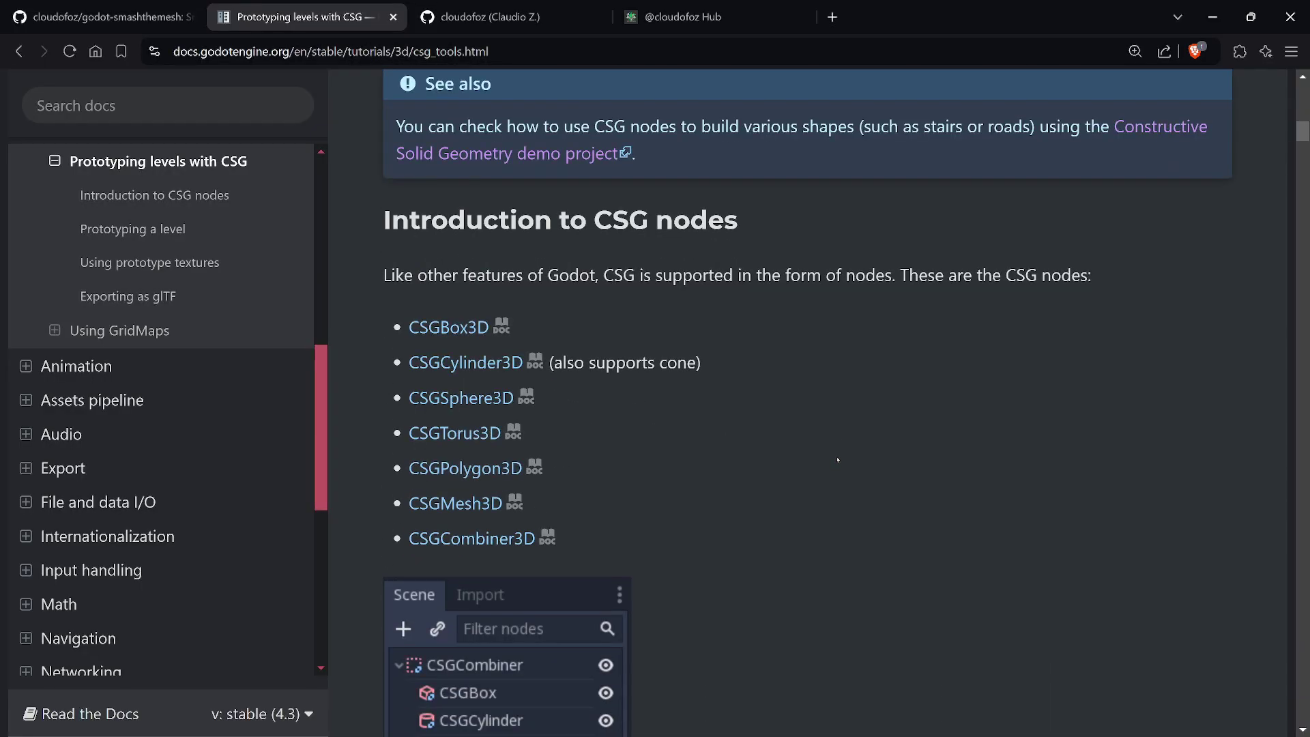
{"action": "scroll", "coordinate": [838, 461], "scroll_direction": "up", "scroll_amount": 3}
{"action": "scroll", "coordinate": [839, 461], "scroll_direction": "up", "scroll_amount": 3}
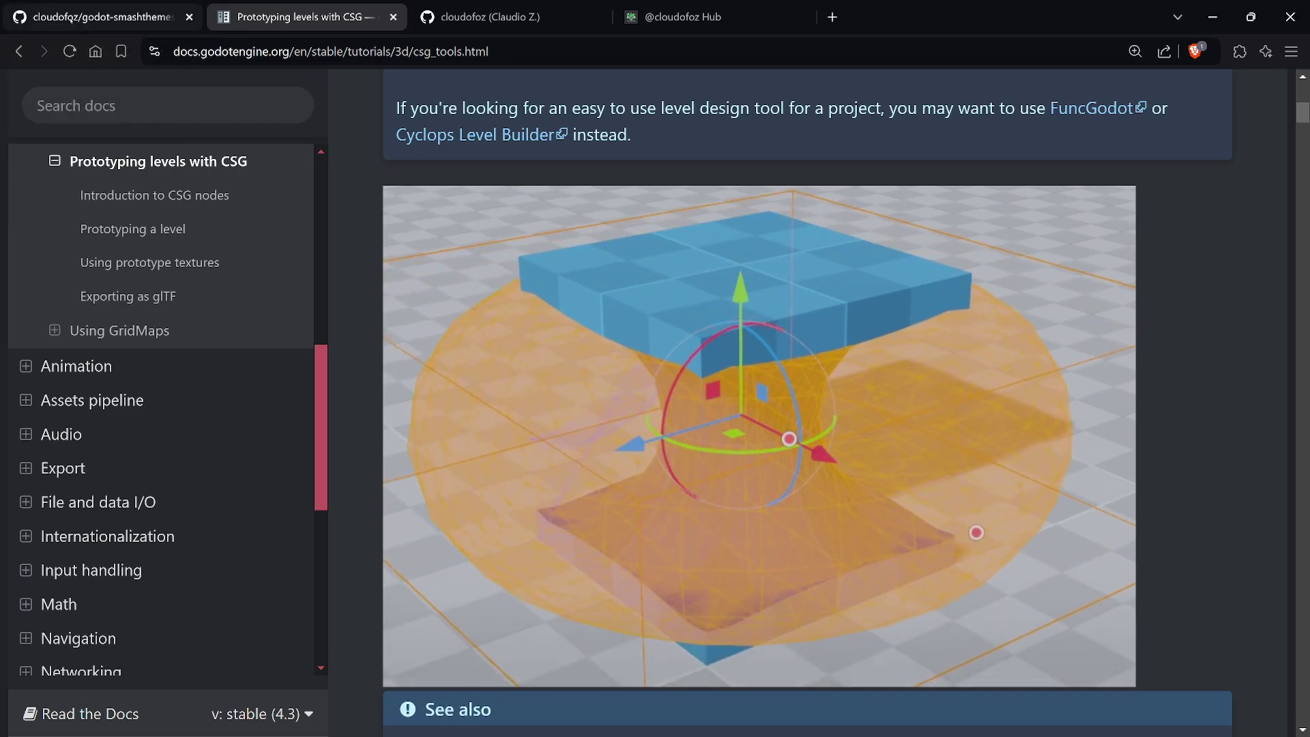
Step: On the GitHub profile, glance at godot-deformablemesh and return to the profile
{"action": "left_click", "coordinate": [564, 17]}
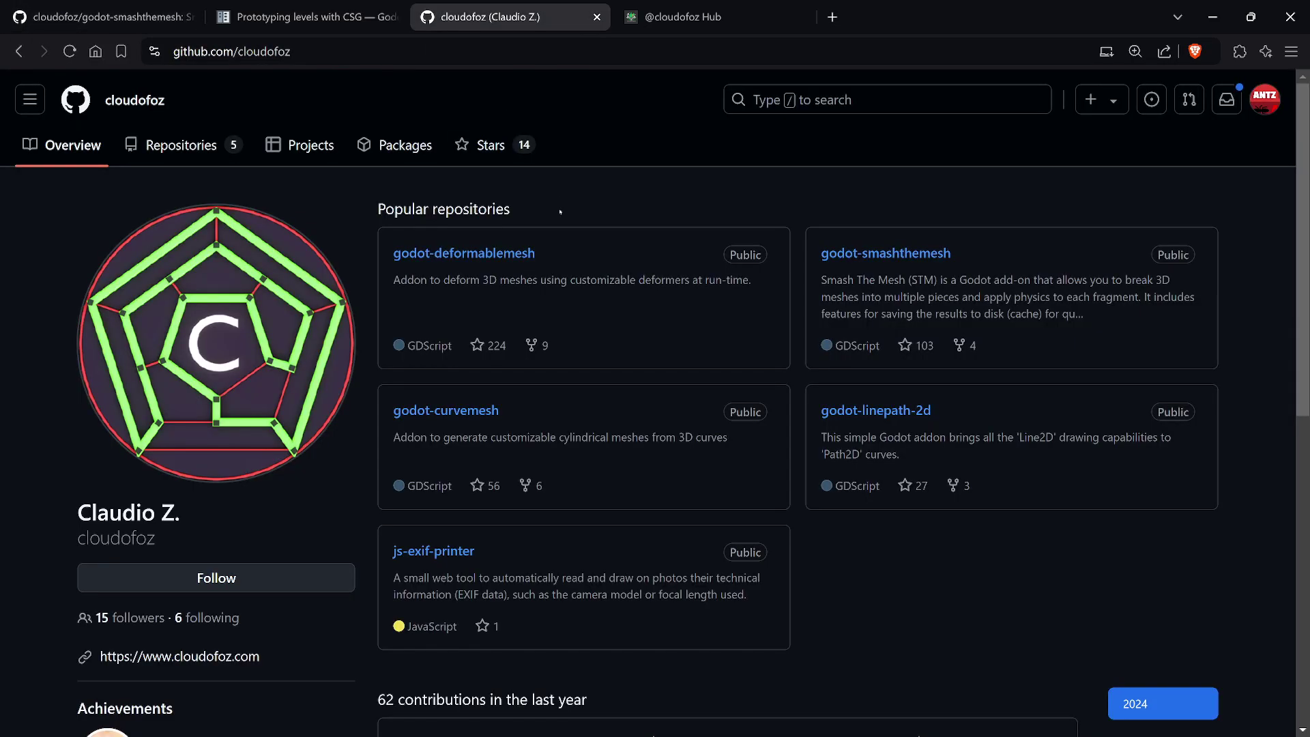
{"action": "left_click", "coordinate": [465, 254]}
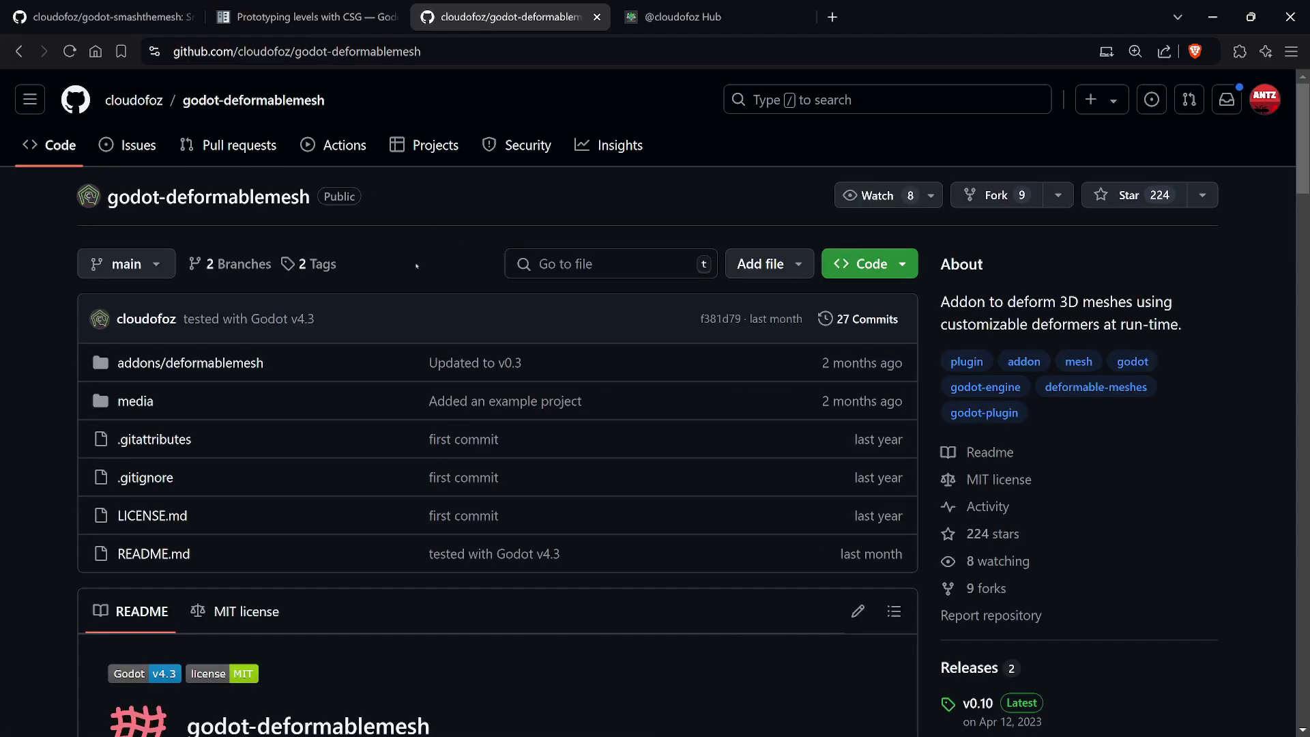
{"action": "left_click", "coordinate": [134, 100]}
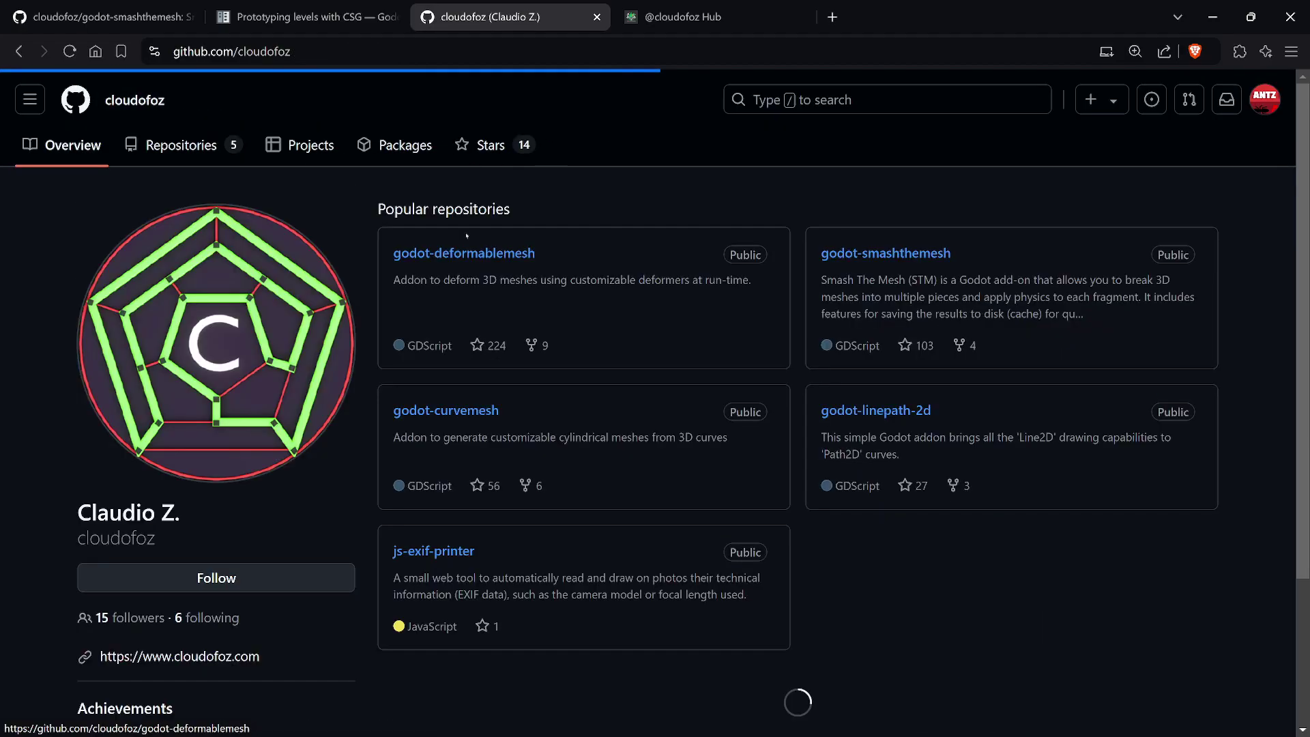
Step: Open godot-smashthemesh and list its closed issues
{"action": "left_click", "coordinate": [883, 253]}
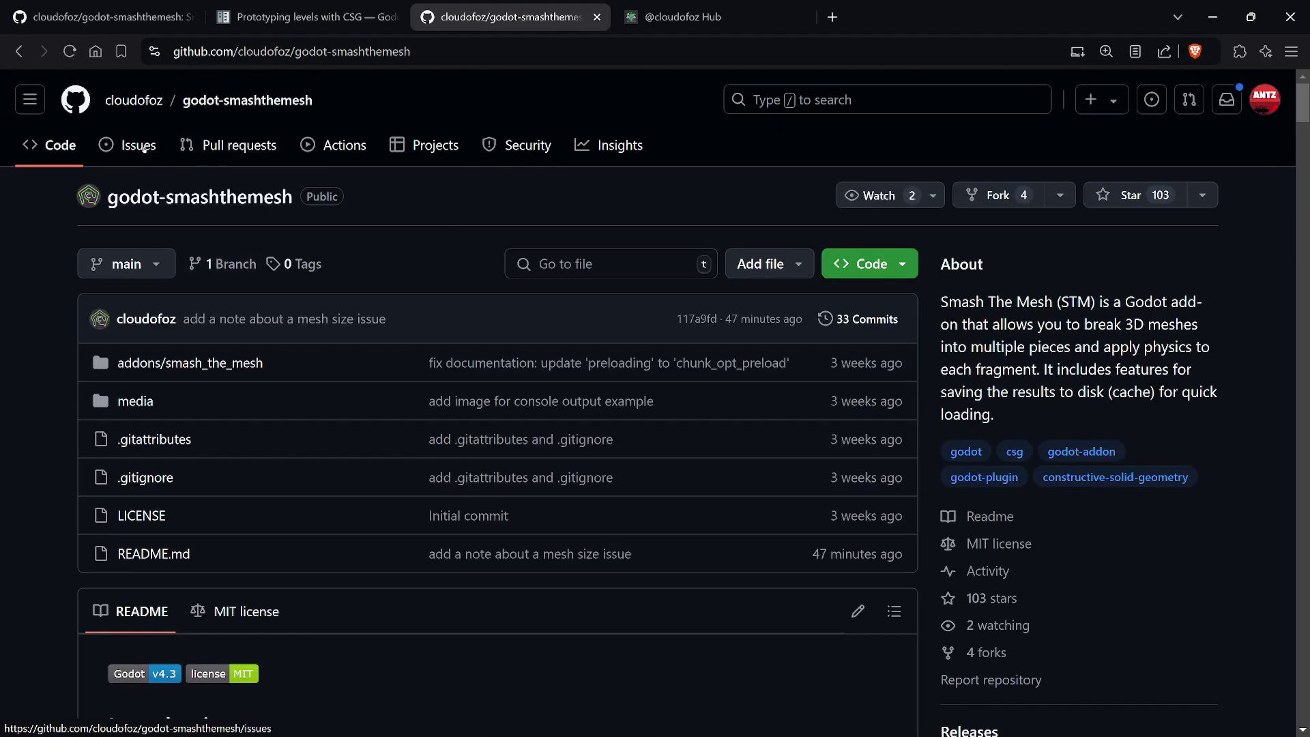
{"action": "left_click", "coordinate": [133, 148]}
{"action": "left_click", "coordinate": [223, 263]}
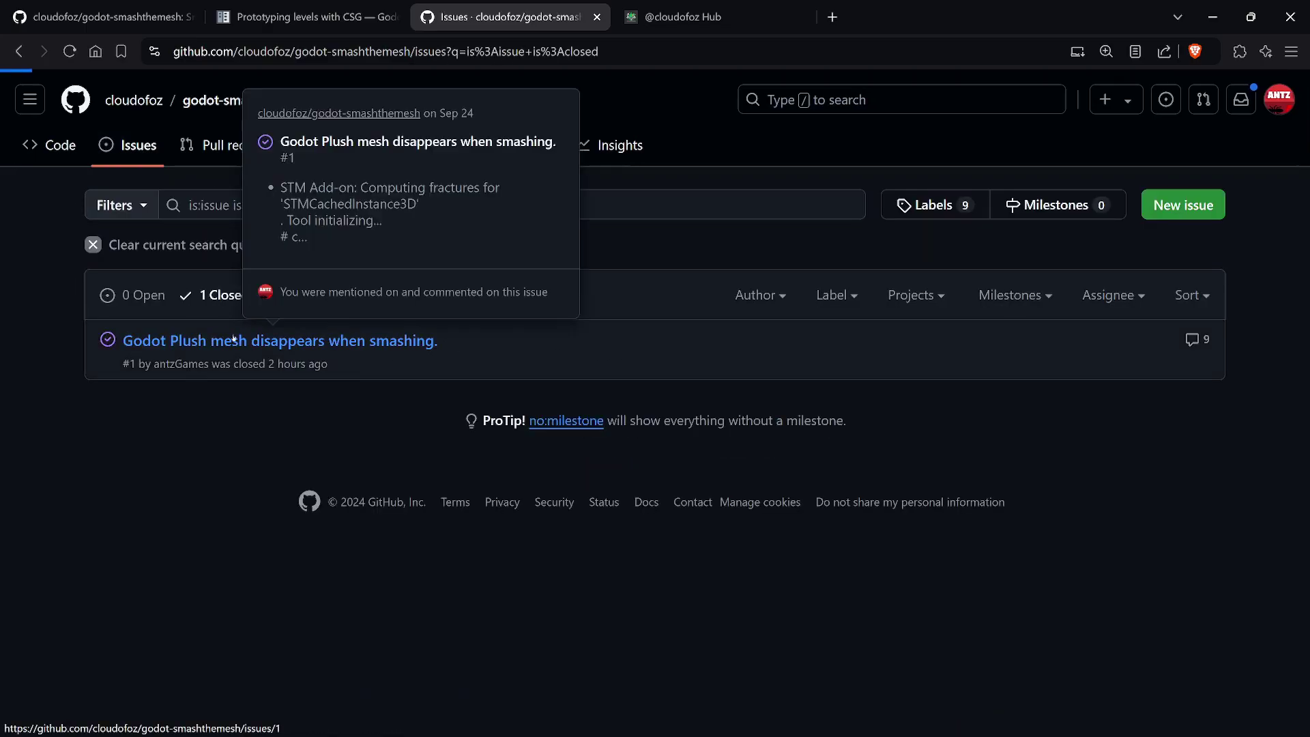
Step: Open closed issue #1 and briefly highlight the stm_fracture_eat_a_chunk code
{"action": "left_click", "coordinate": [286, 340]}
{"action": "scroll", "coordinate": [696, 457], "scroll_direction": "down", "scroll_amount": 10}
{"action": "scroll", "coordinate": [696, 457], "scroll_direction": "down", "scroll_amount": 5}
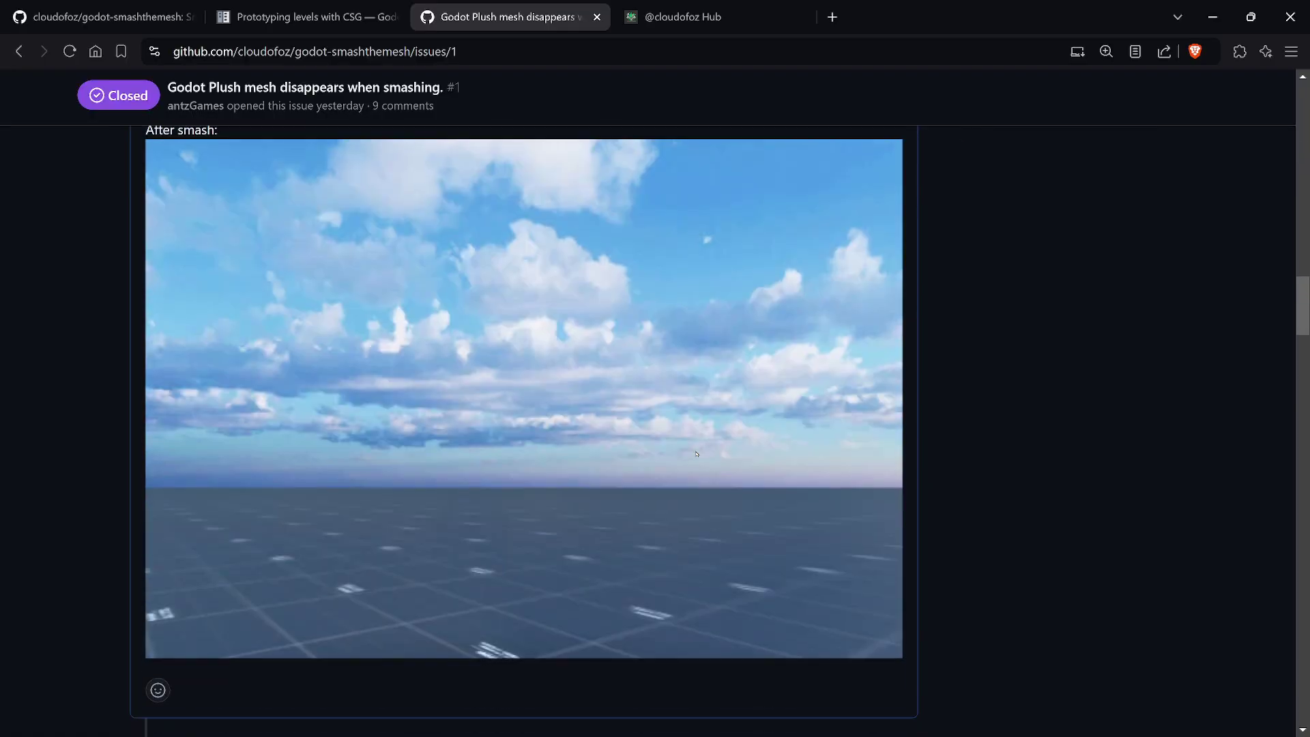
{"action": "scroll", "coordinate": [696, 458], "scroll_direction": "down", "scroll_amount": 5}
{"action": "scroll", "coordinate": [699, 449], "scroll_direction": "down", "scroll_amount": 5}
{"action": "scroll", "coordinate": [703, 440], "scroll_direction": "down", "scroll_amount": 2}
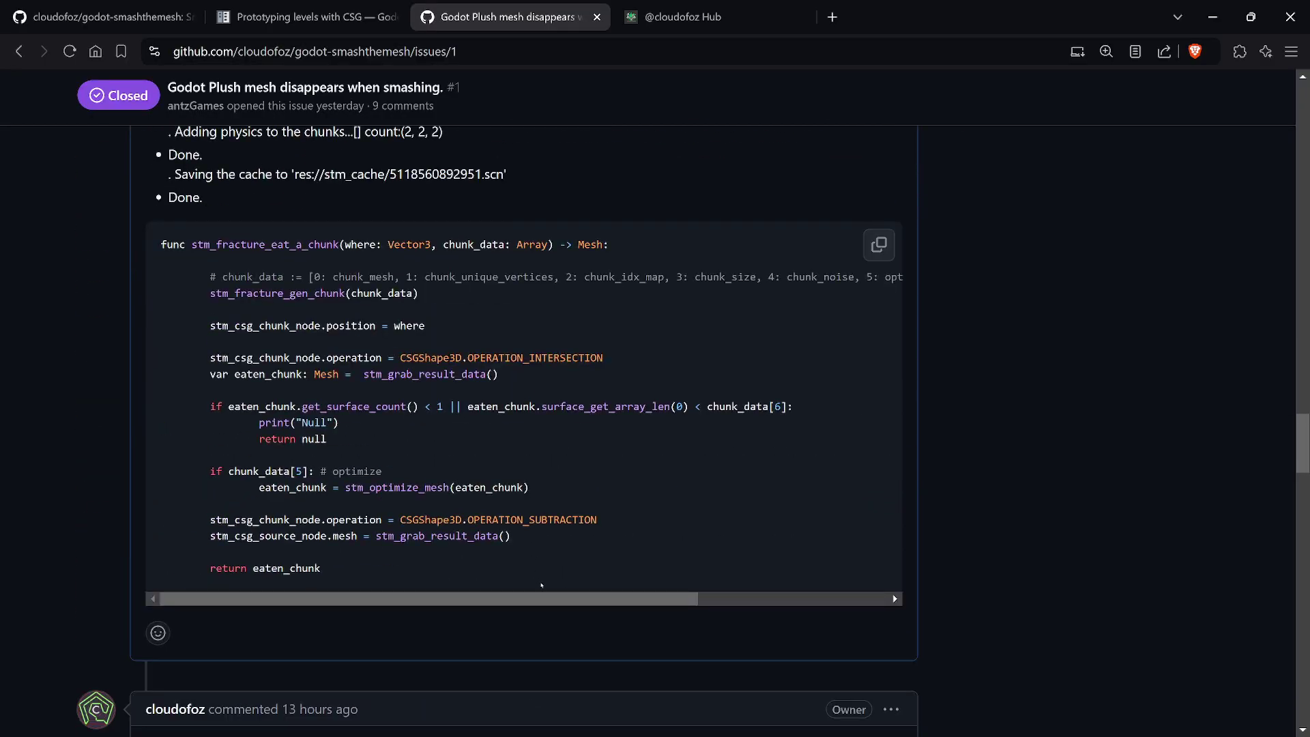
{"action": "left_click_drag", "start_coordinate": [542, 586], "coordinate": [210, 294]}
{"action": "left_click", "coordinate": [590, 489]}
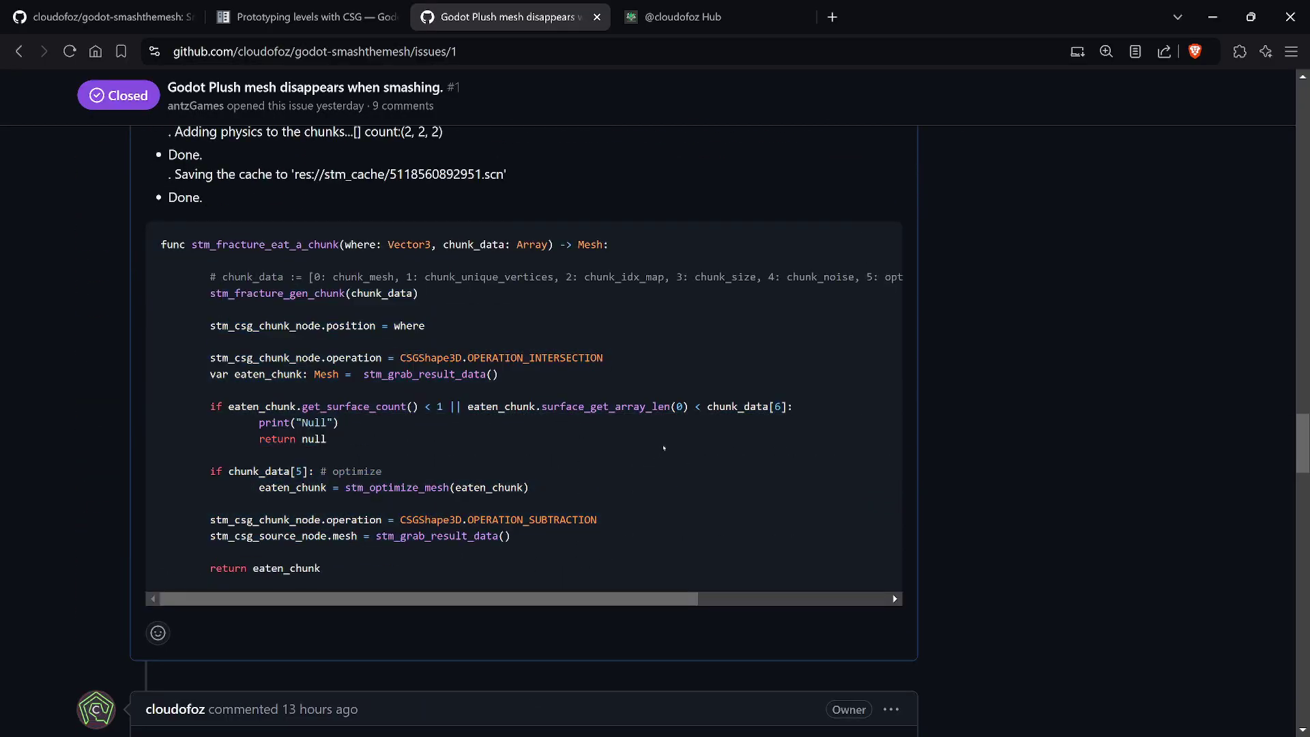
{"action": "scroll", "coordinate": [664, 448], "scroll_direction": "down", "scroll_amount": 3}
{"action": "scroll", "coordinate": [664, 448], "scroll_direction": "down", "scroll_amount": 2}
{"action": "scroll", "coordinate": [478, 488], "scroll_direction": "down", "scroll_amount": 1}
{"action": "scroll", "coordinate": [477, 487], "scroll_direction": "down", "scroll_amount": 2}
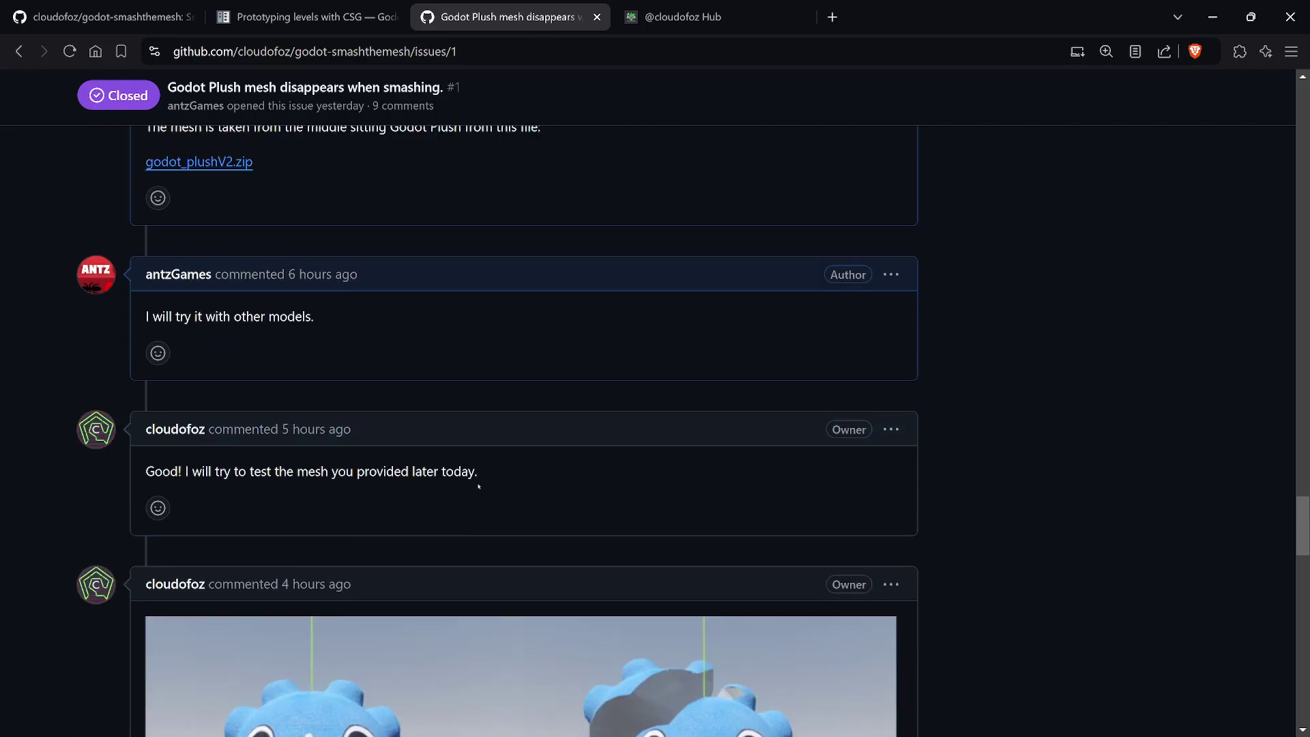
{"action": "scroll", "coordinate": [478, 487], "scroll_direction": "down", "scroll_amount": 3}
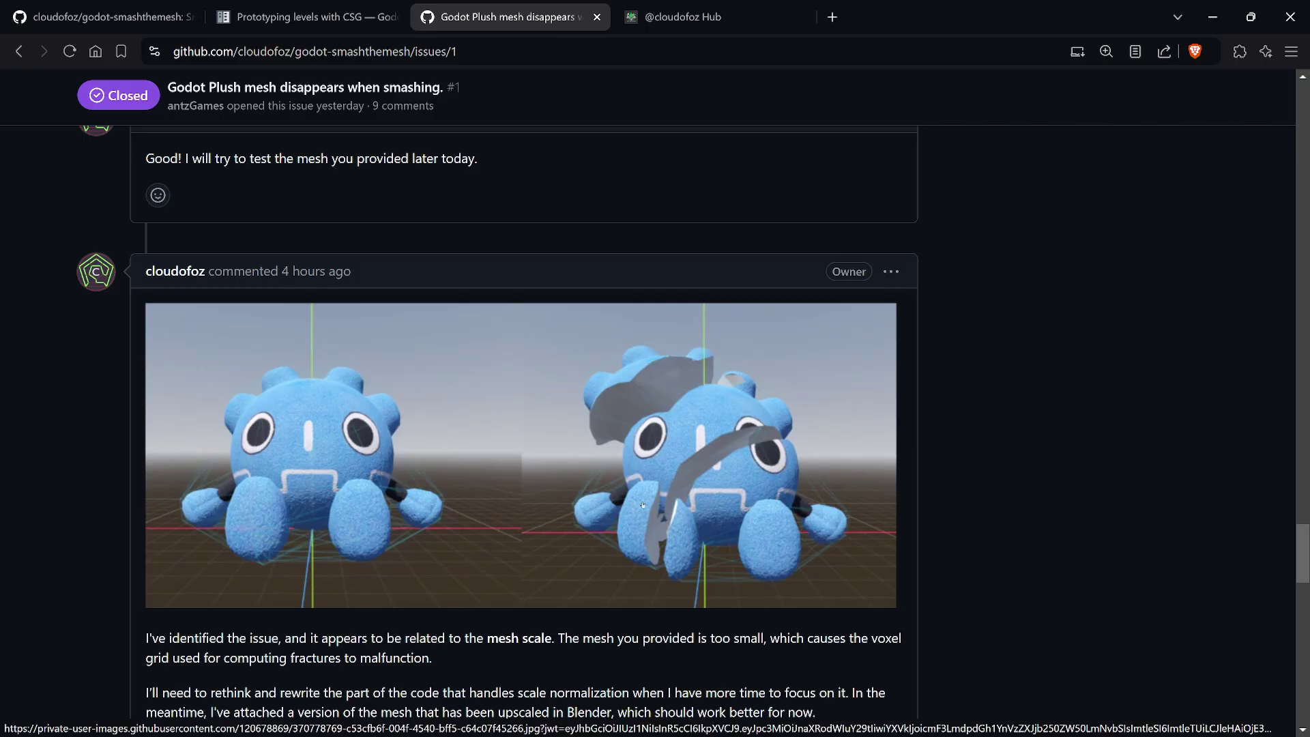
{"action": "scroll", "coordinate": [655, 499], "scroll_direction": "down", "scroll_amount": 3}
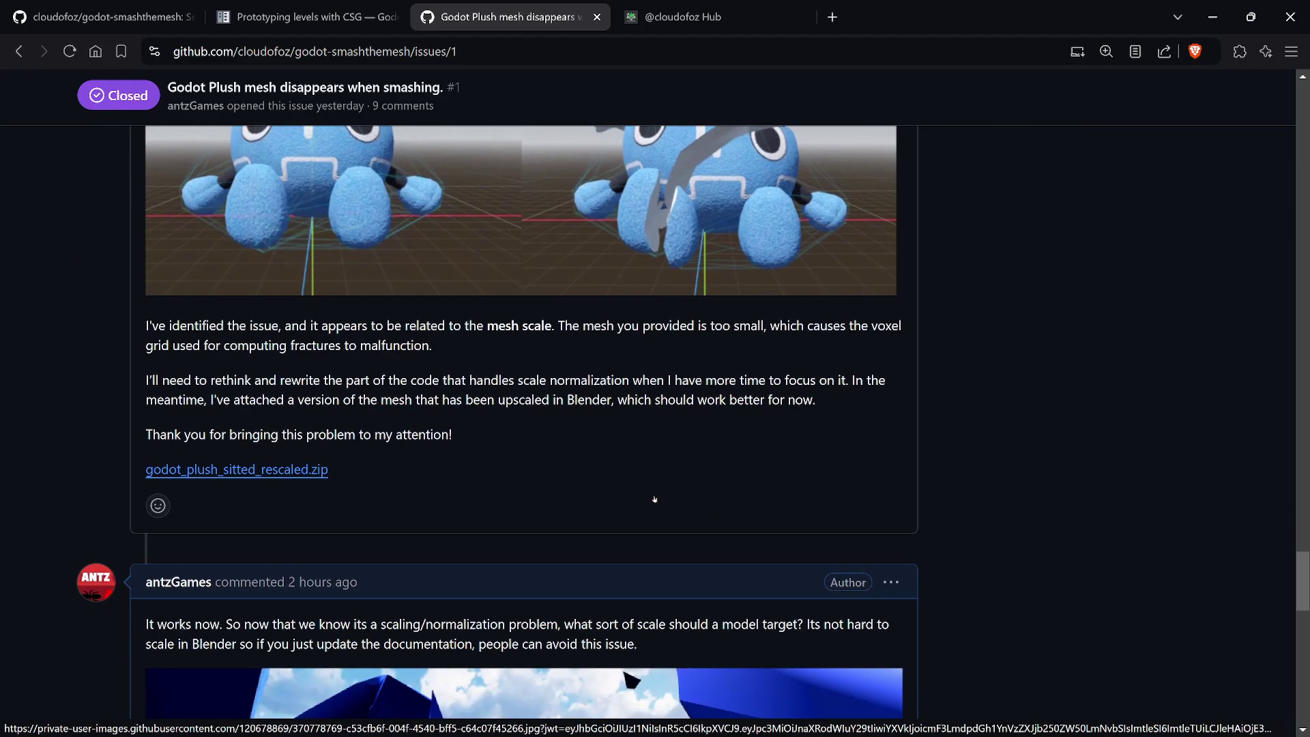
{"action": "scroll", "coordinate": [655, 499], "scroll_direction": "down", "scroll_amount": 3}
{"action": "scroll", "coordinate": [655, 499], "scroll_direction": "up", "scroll_amount": 3}
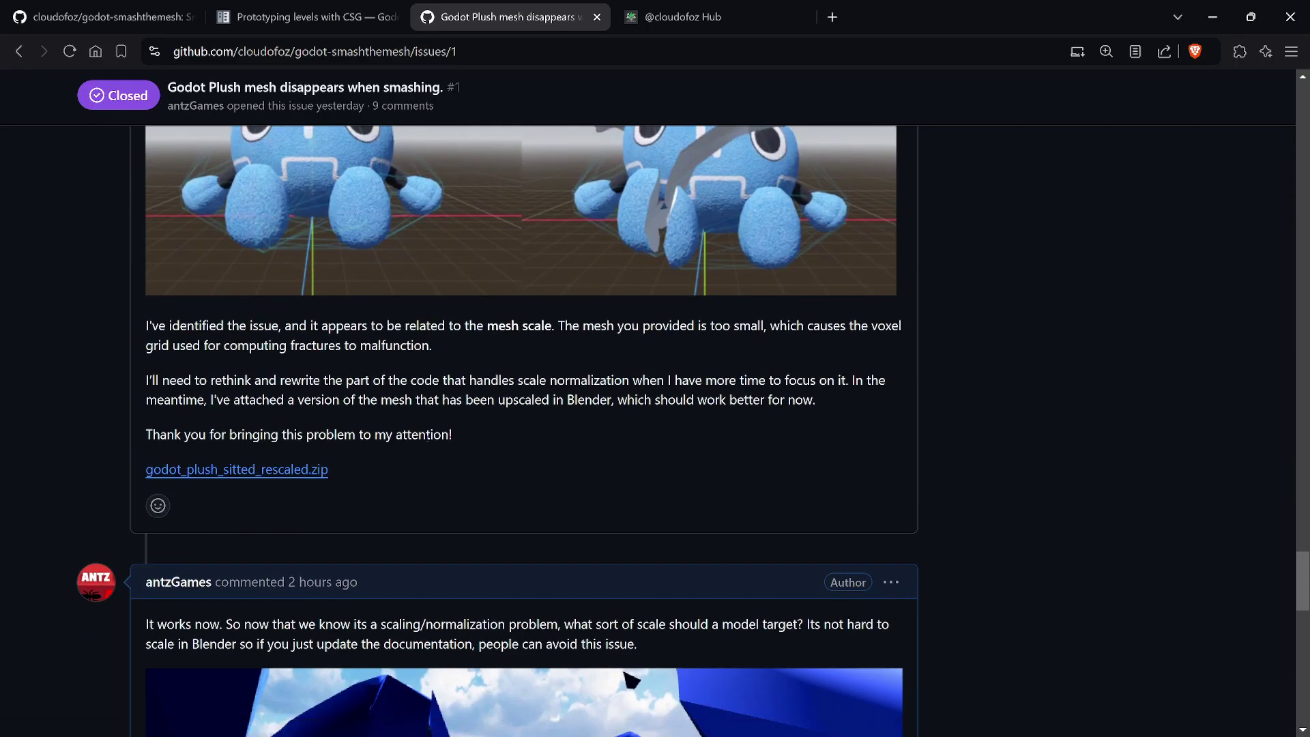
{"action": "scroll", "coordinate": [626, 677], "scroll_direction": "down", "scroll_amount": 3}
{"action": "scroll", "coordinate": [655, 553], "scroll_direction": "down", "scroll_amount": 2}
{"action": "scroll", "coordinate": [703, 422], "scroll_direction": "down", "scroll_amount": 4}
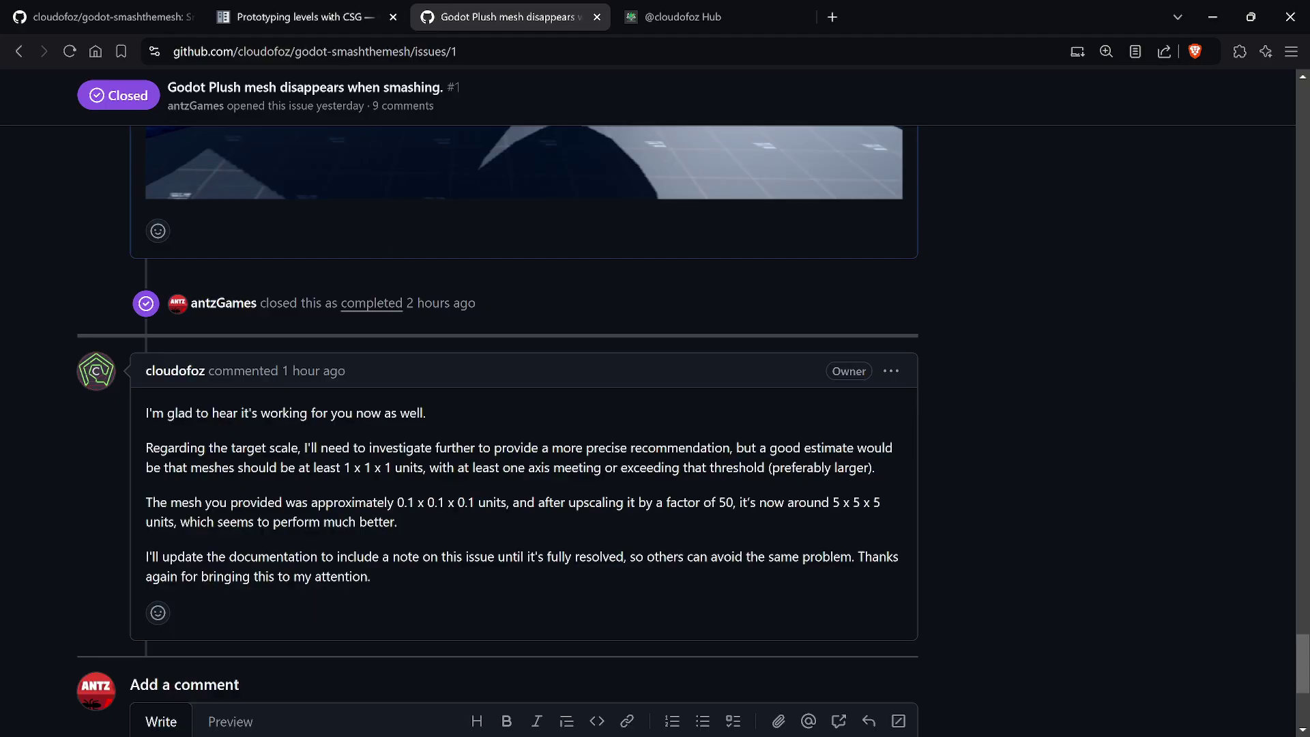
{"action": "scroll", "coordinate": [566, 273], "scroll_direction": "up", "scroll_amount": 5}
{"action": "scroll", "coordinate": [565, 273], "scroll_direction": "up", "scroll_amount": 5}
{"action": "scroll", "coordinate": [566, 272], "scroll_direction": "up", "scroll_amount": 5}
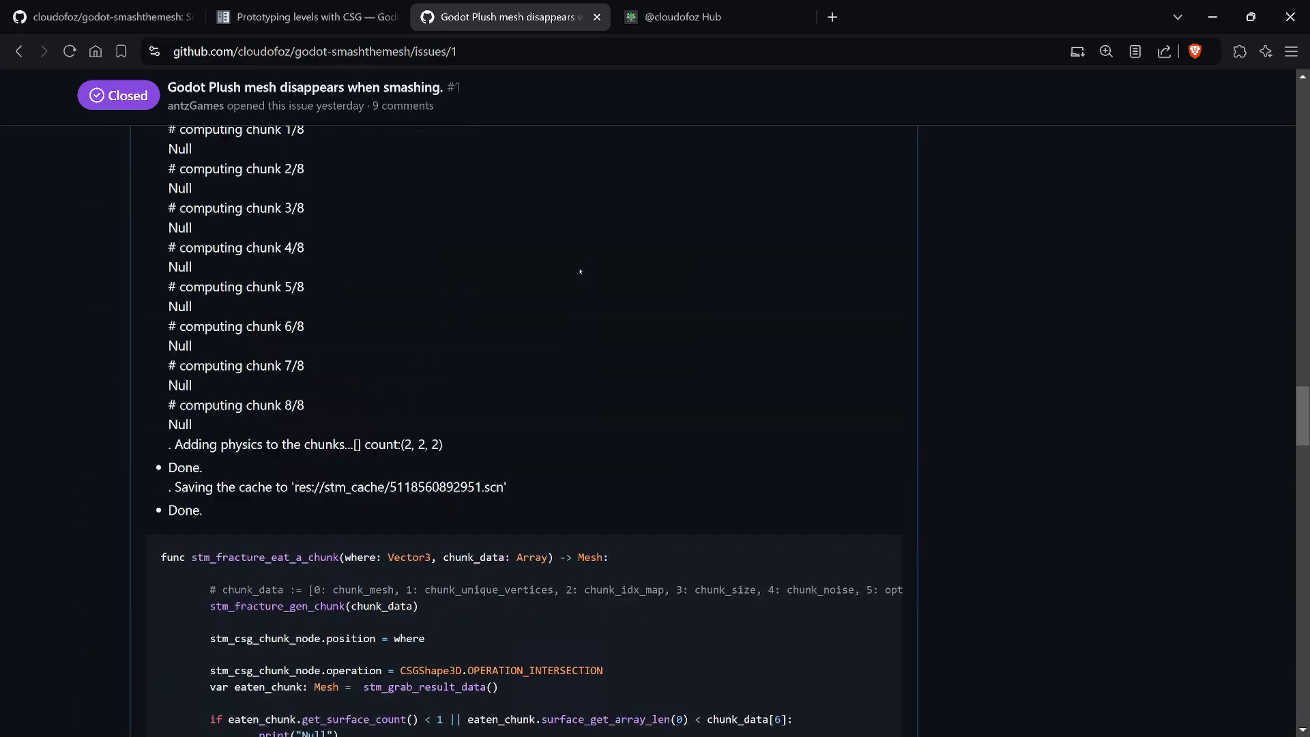
{"action": "scroll", "coordinate": [580, 273], "scroll_direction": "up", "scroll_amount": 5}
{"action": "scroll", "coordinate": [589, 280], "scroll_direction": "up", "scroll_amount": 5}
{"action": "scroll", "coordinate": [589, 280], "scroll_direction": "up", "scroll_amount": 5}
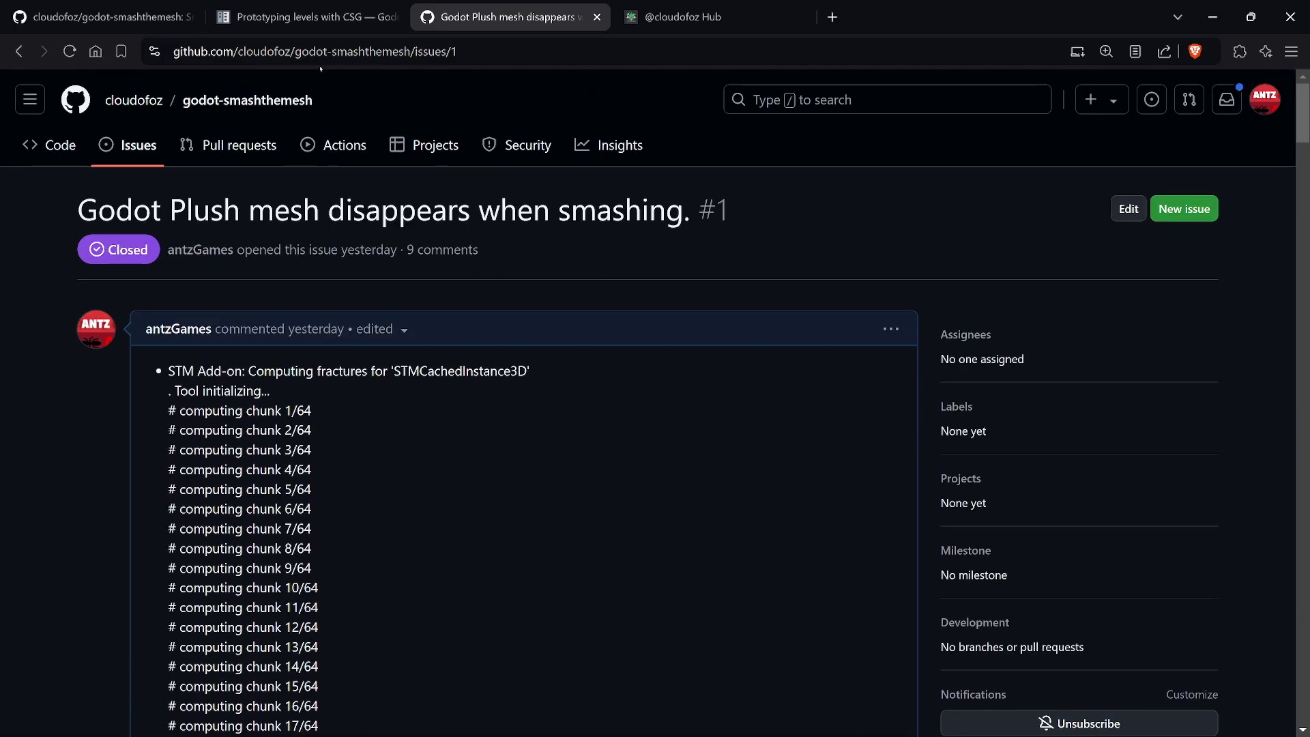
{"action": "mouse_move", "coordinate": [100, 17]}
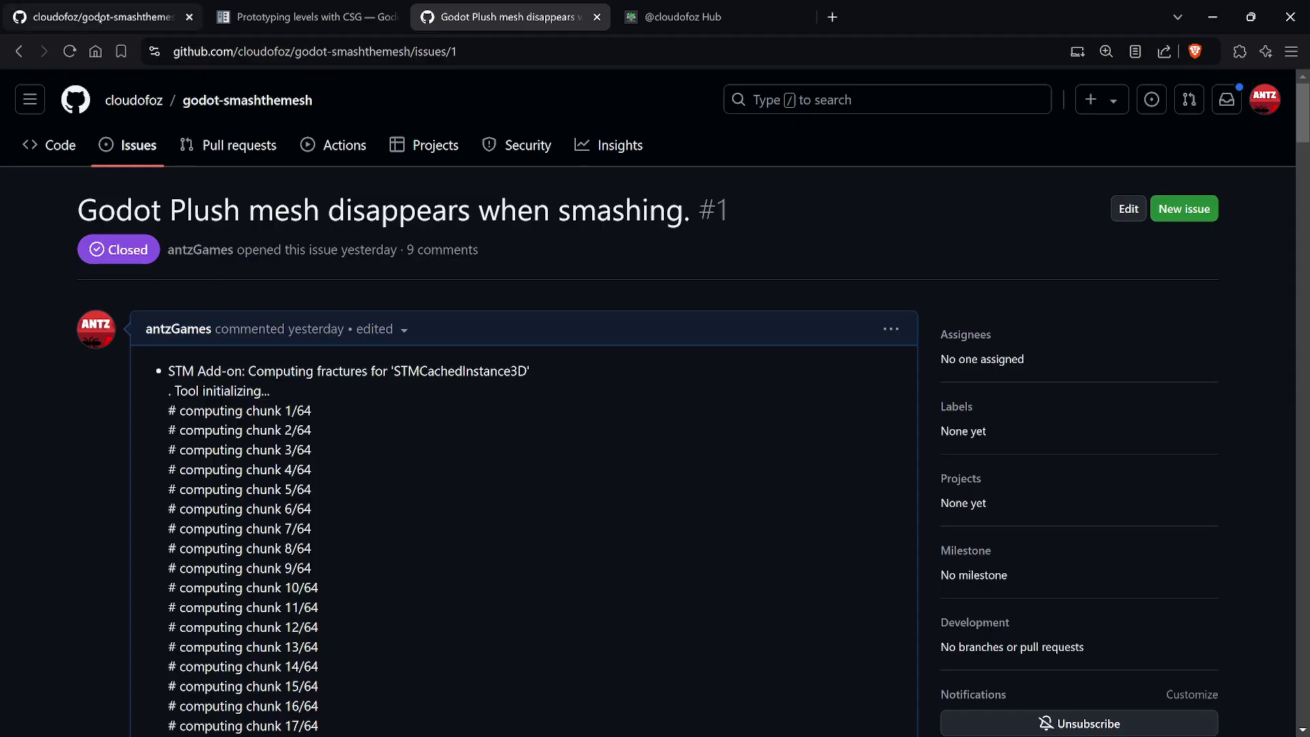
Step: Browse godot-deformablemesh, godot-curvemesh and godot-linepath-2d from cloudofoz's profile, ending on the profile
{"action": "left_click", "coordinate": [133, 99]}
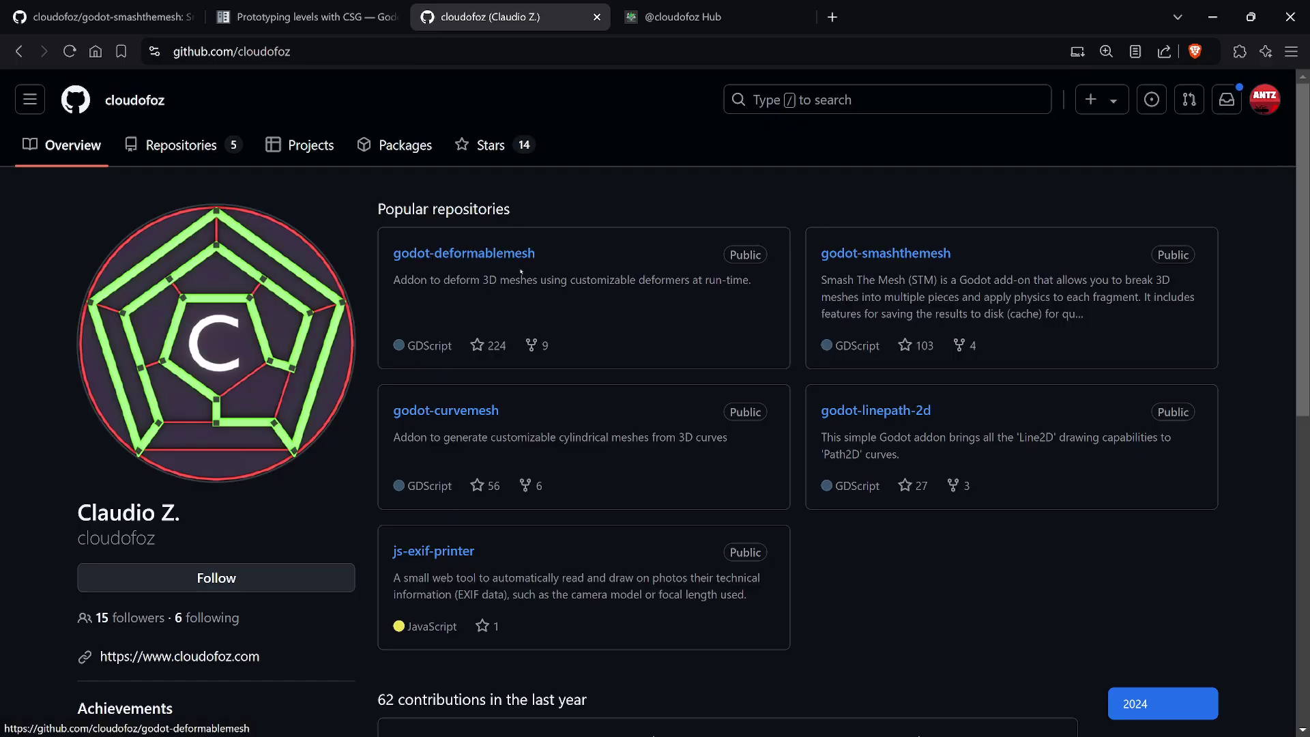
{"action": "left_click", "coordinate": [499, 252]}
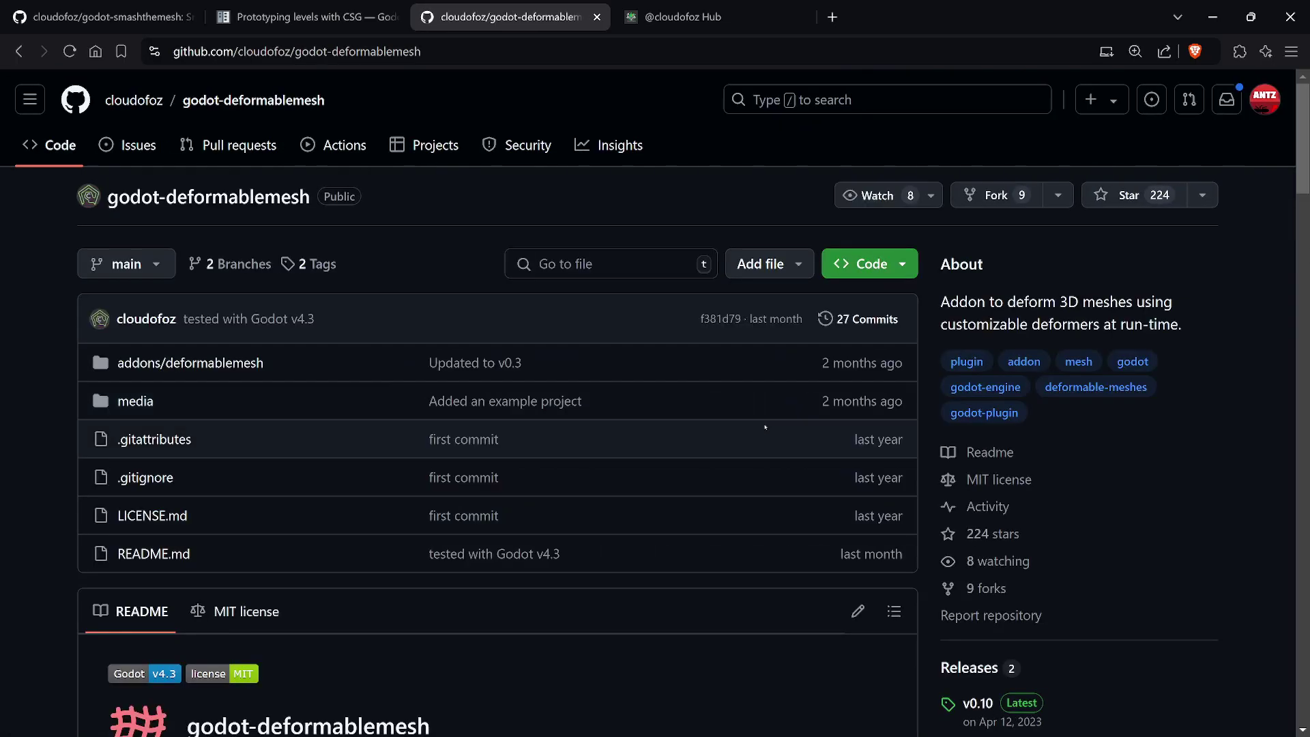
{"action": "scroll", "coordinate": [769, 410], "scroll_direction": "down", "scroll_amount": 5}
{"action": "scroll", "coordinate": [775, 418], "scroll_direction": "up", "scroll_amount": 5}
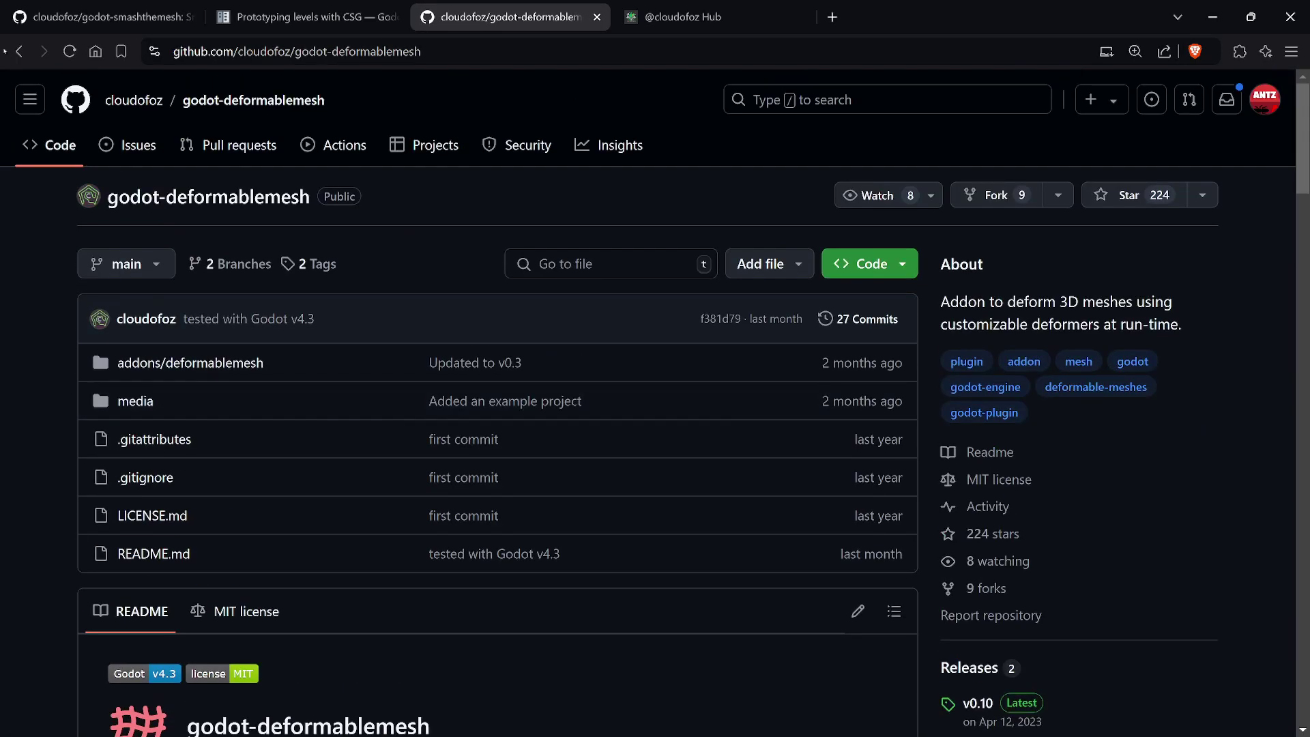
{"action": "key", "text": "alt+Left"}
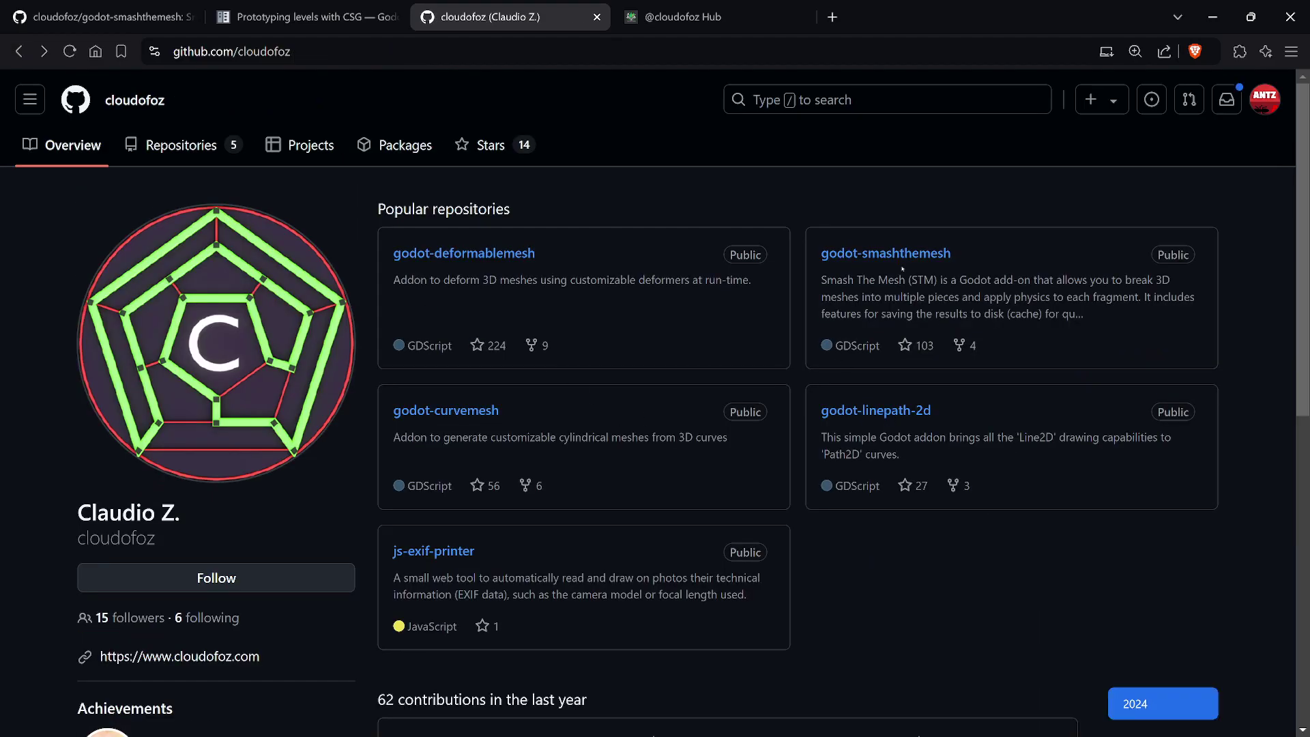
{"action": "left_click", "coordinate": [448, 411]}
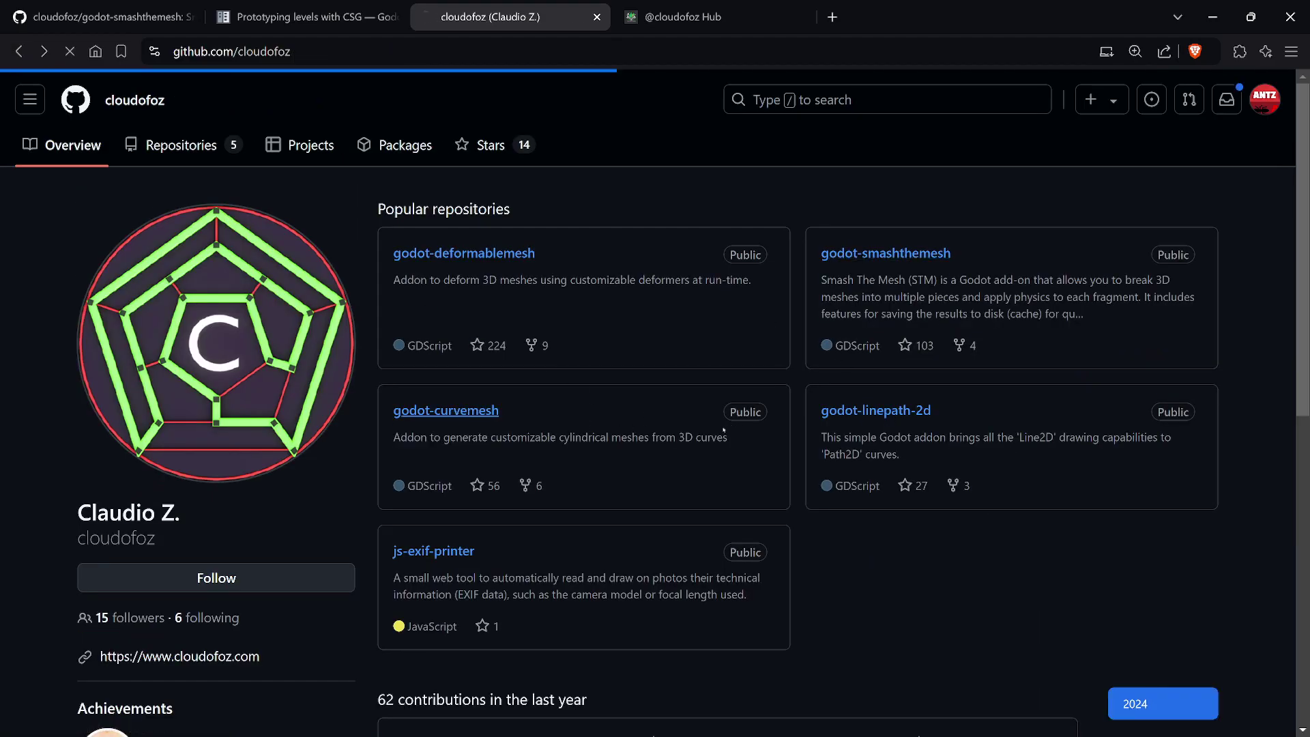
{"action": "scroll", "coordinate": [711, 430], "scroll_direction": "down", "scroll_amount": 5}
{"action": "scroll", "coordinate": [666, 415], "scroll_direction": "down", "scroll_amount": 2}
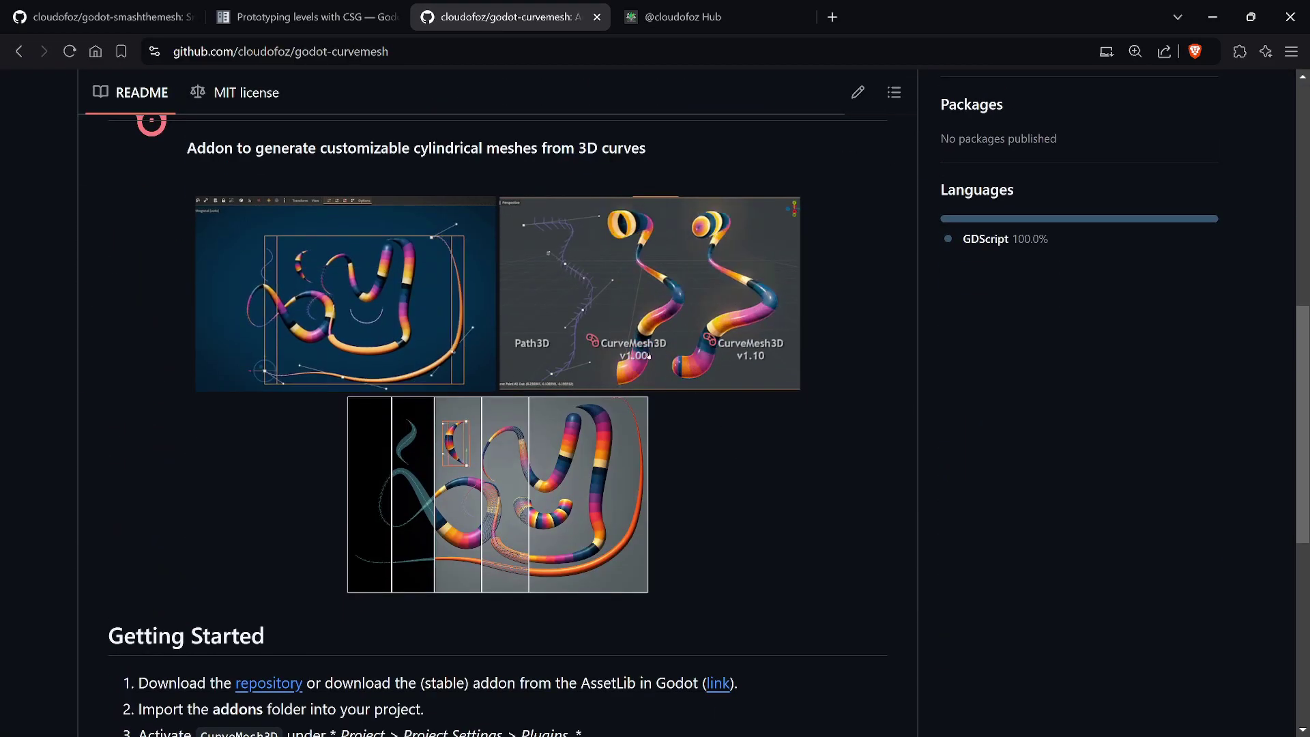
{"action": "scroll", "coordinate": [612, 402], "scroll_direction": "up", "scroll_amount": 2}
{"action": "scroll", "coordinate": [612, 402], "scroll_direction": "up", "scroll_amount": 1}
{"action": "key", "text": "alt+Left"}
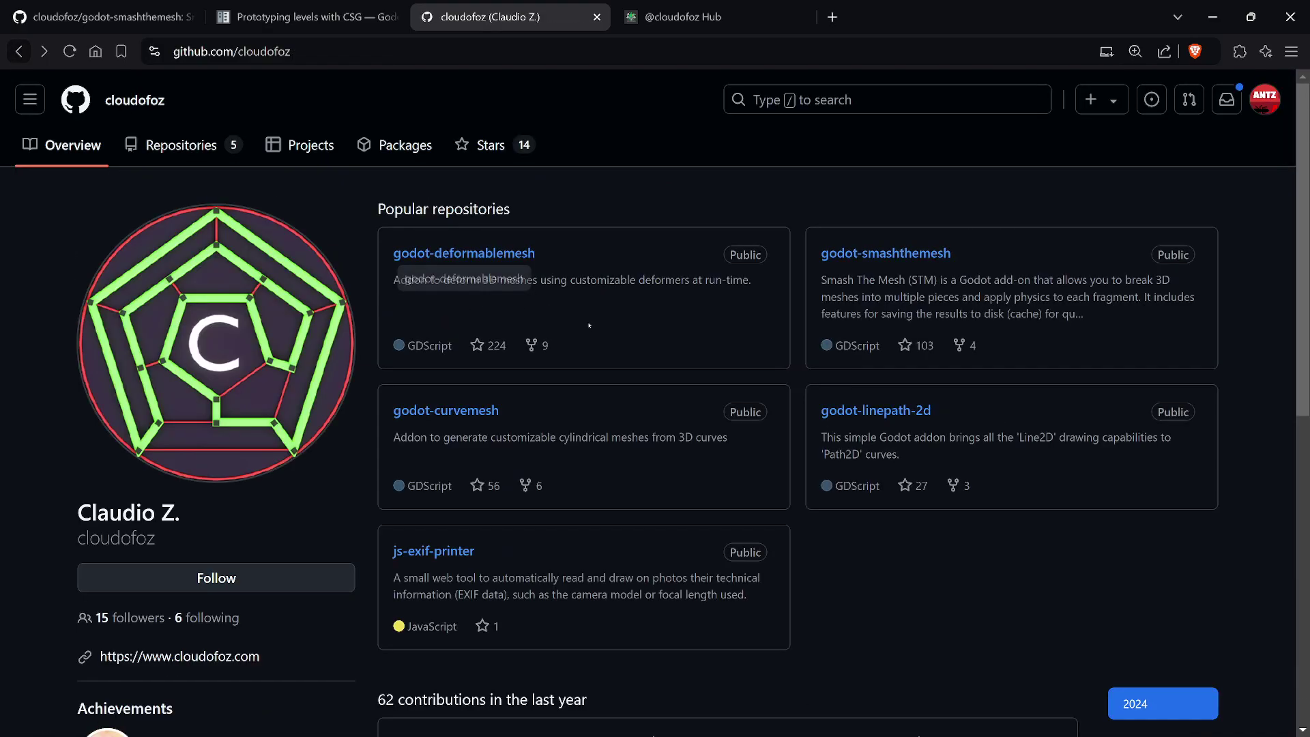
{"action": "left_click", "coordinate": [843, 410]}
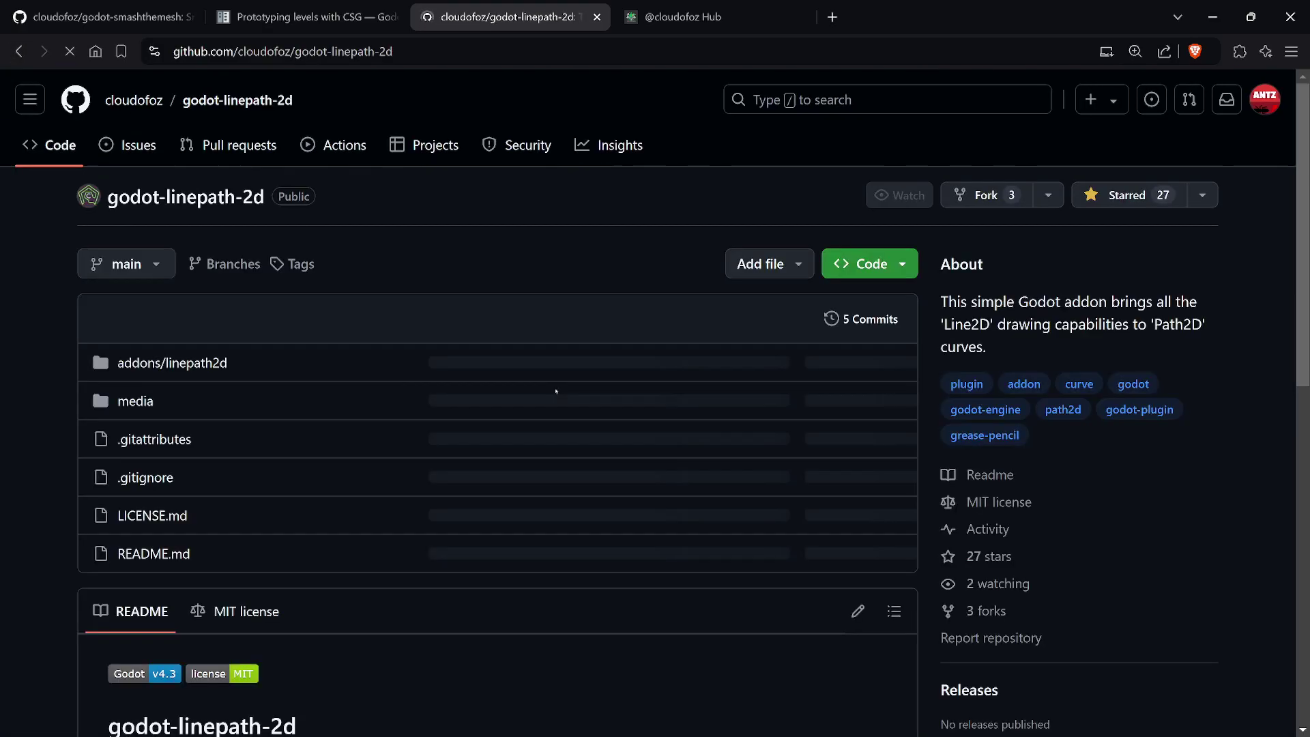
{"action": "scroll", "coordinate": [556, 390], "scroll_direction": "down", "scroll_amount": 3}
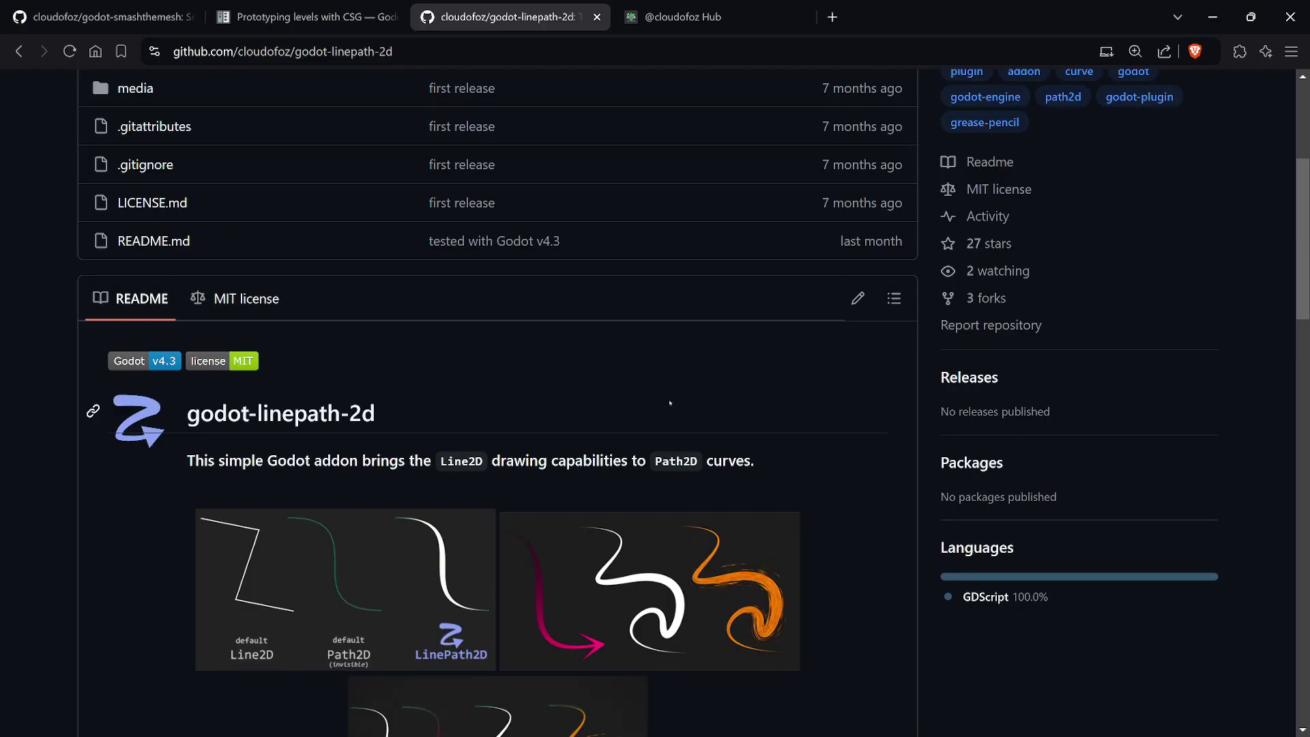
{"action": "scroll", "coordinate": [600, 491], "scroll_direction": "down", "scroll_amount": 3}
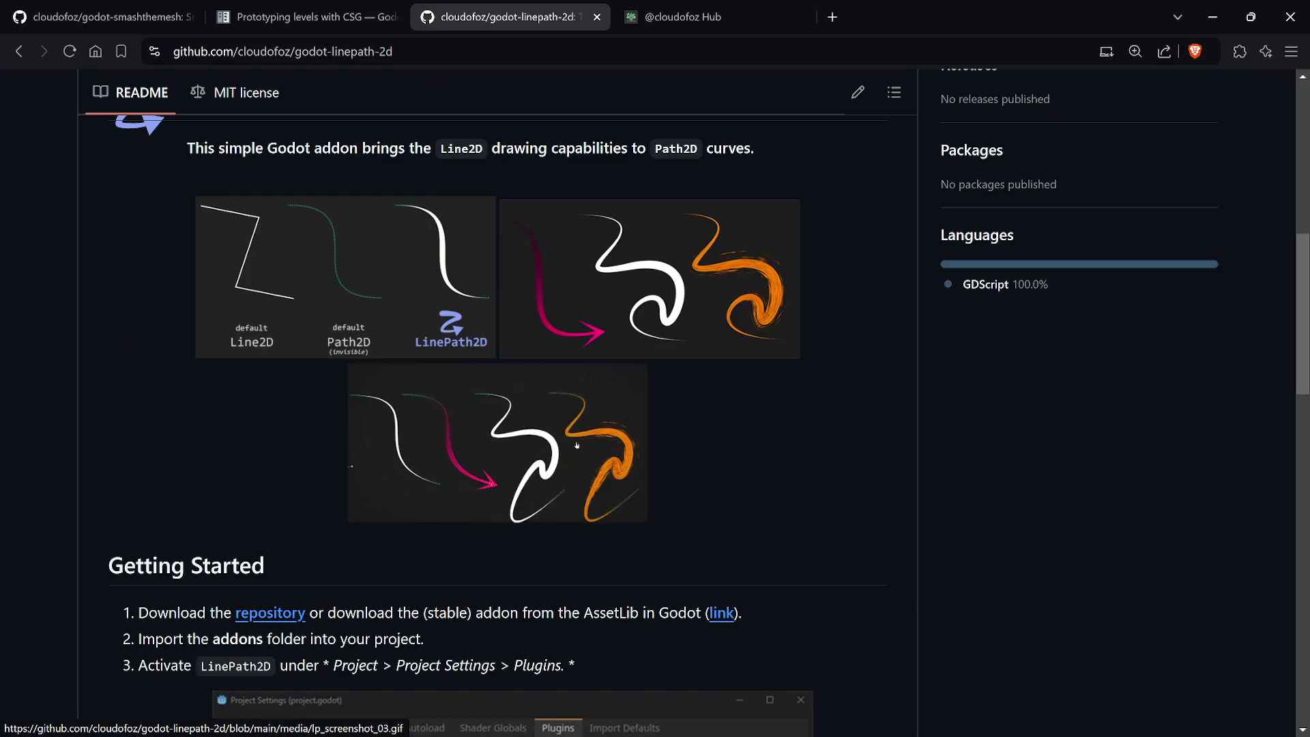
{"action": "scroll", "coordinate": [565, 395], "scroll_direction": "up", "scroll_amount": 5}
{"action": "left_click", "coordinate": [134, 99]}
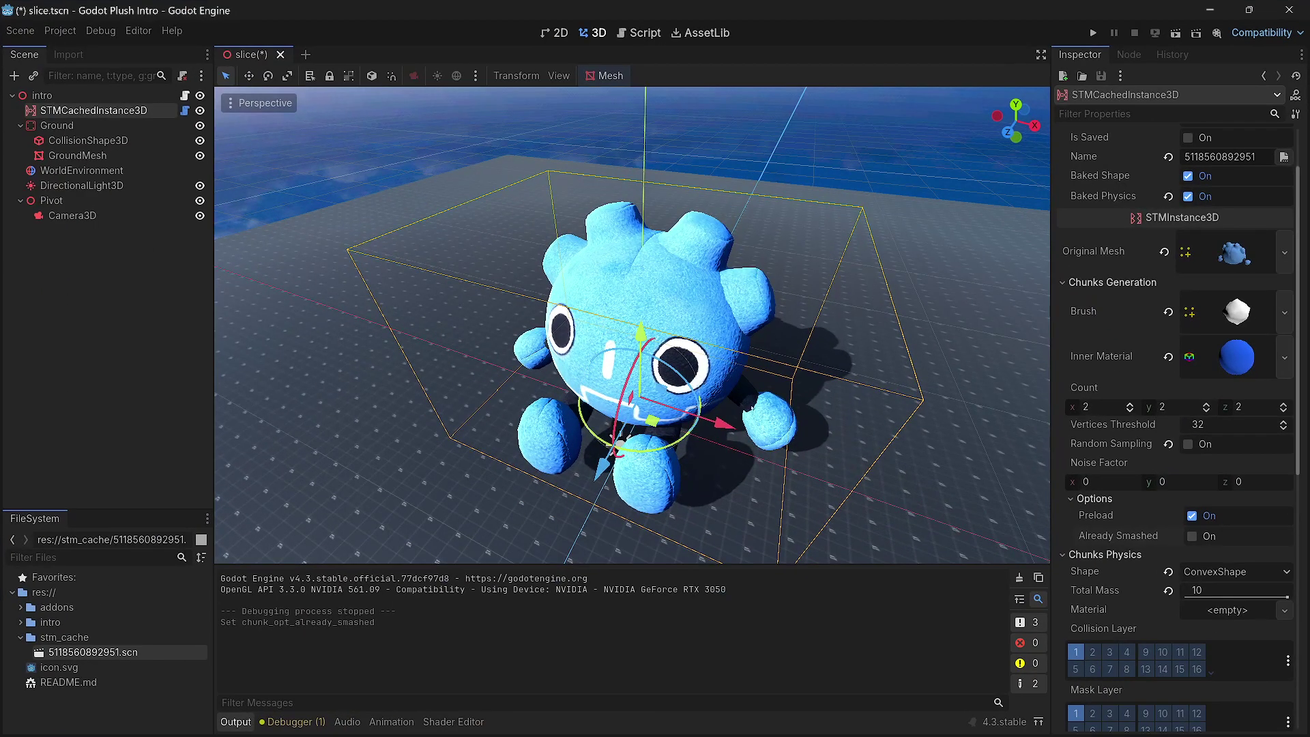
Step: Save the slice scene and launch the project with F5
{"action": "key", "text": "F5"}
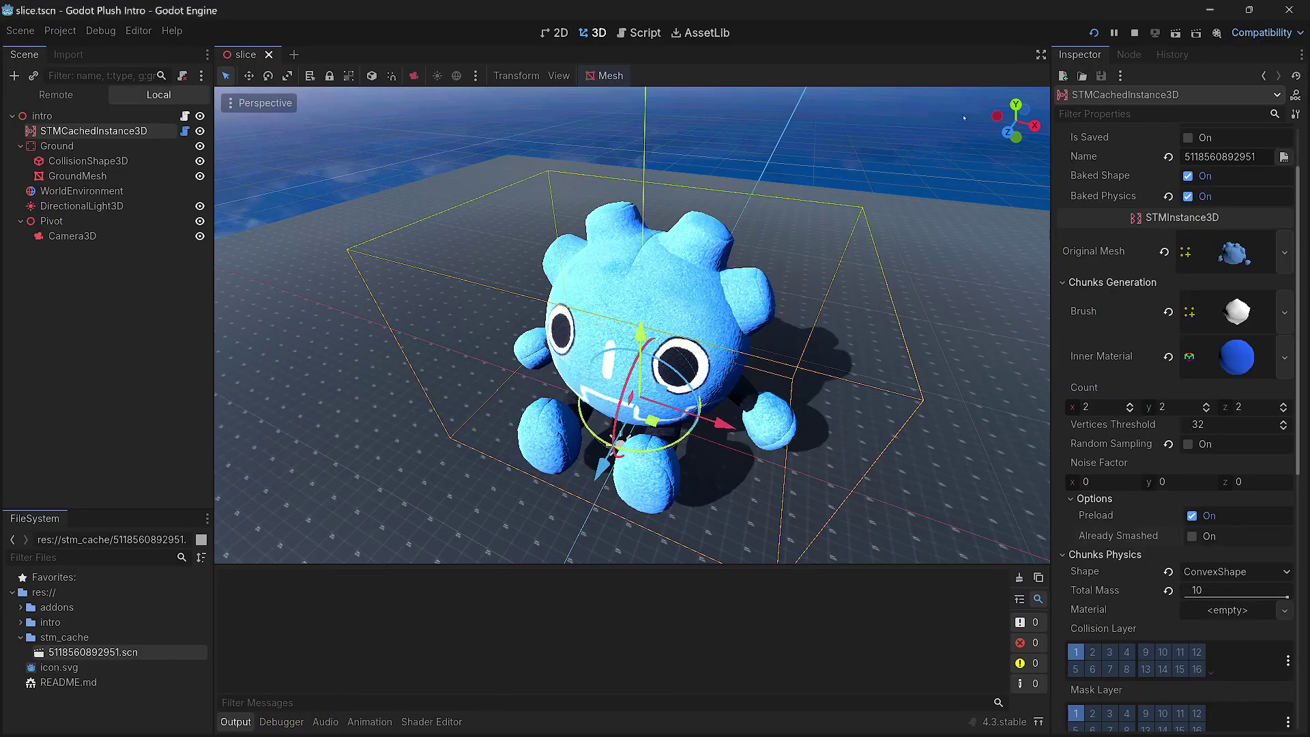